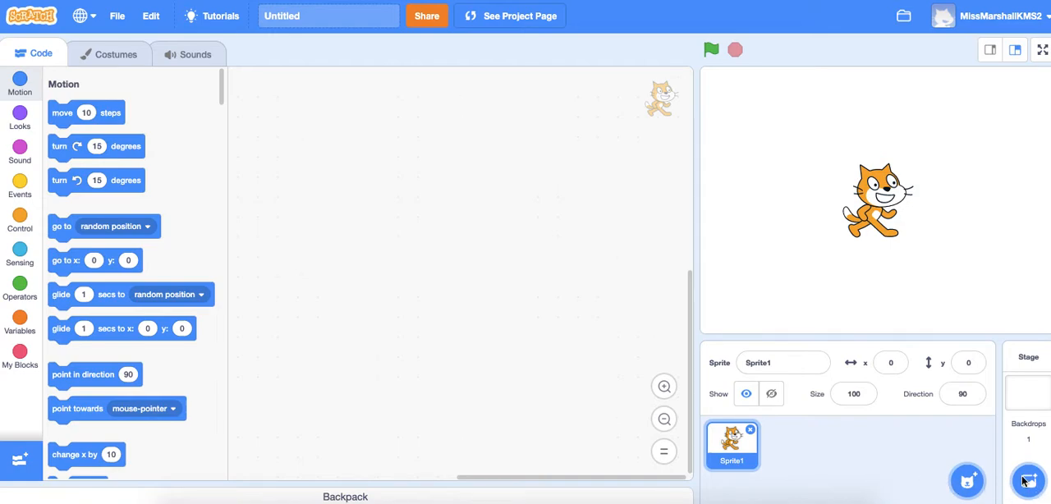
Step: Delete the default cat sprite and open the library for choosing a backdrop
{"action": "left_click", "coordinate": [751, 431]}
{"action": "left_click", "coordinate": [751, 432]}
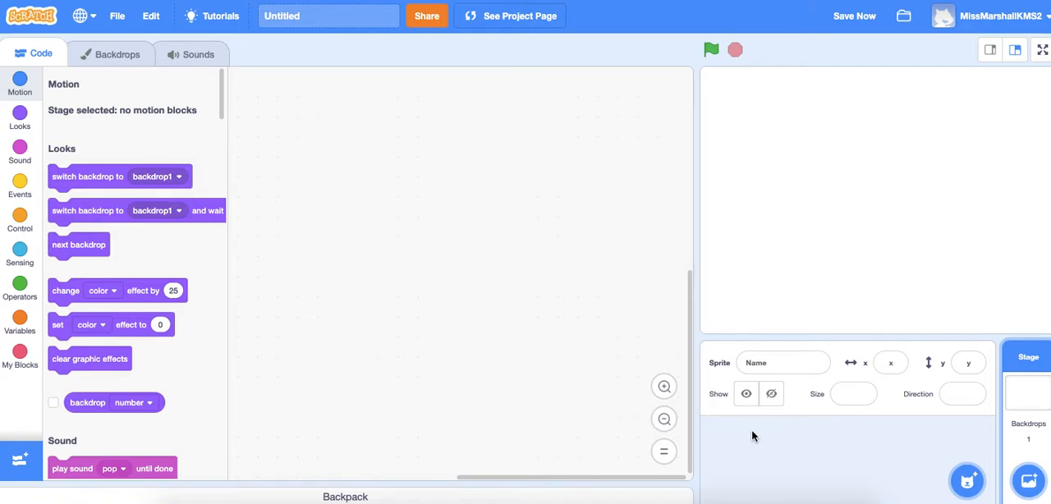
{"action": "mouse_move", "coordinate": [1027, 485]}
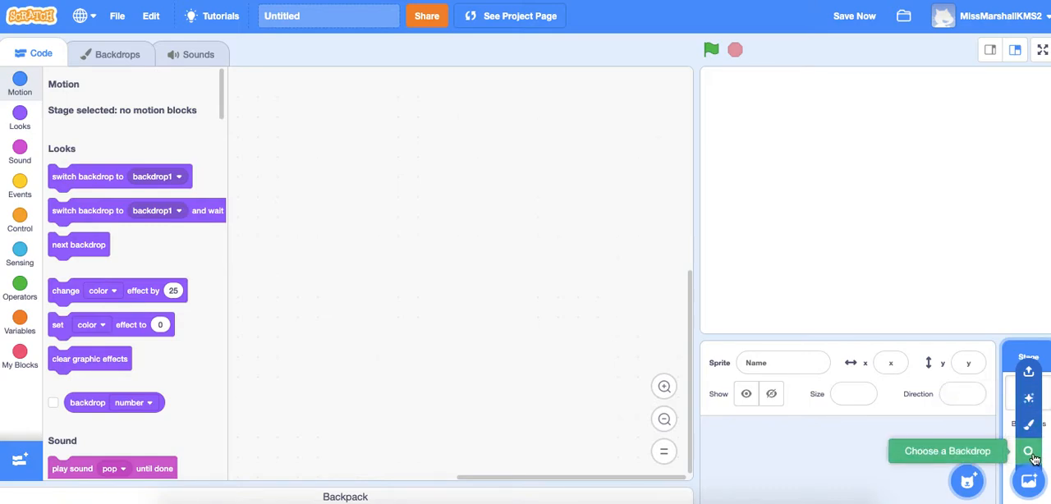
{"action": "left_click", "coordinate": [1030, 453]}
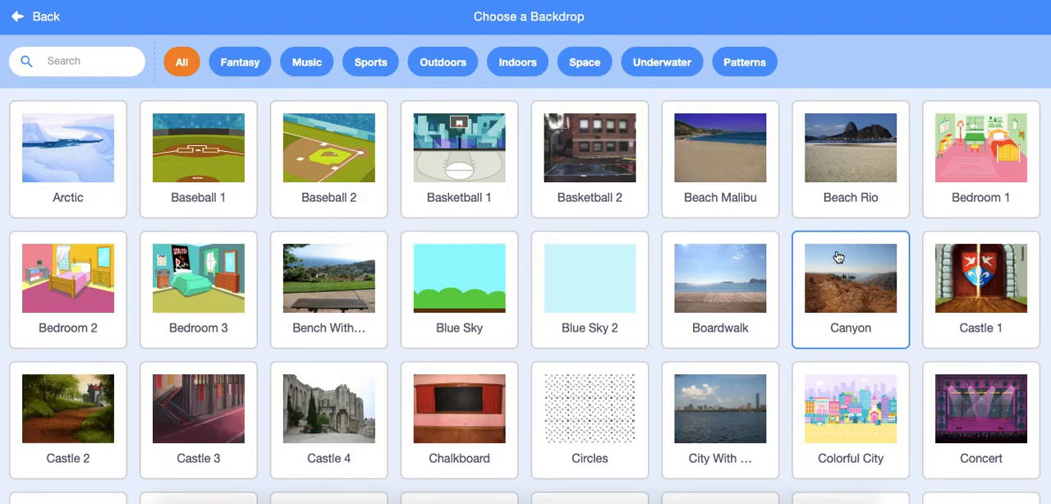
Step: Look through the whole backdrop library to compare the available scenes
{"action": "scroll", "coordinate": [767, 348], "scroll_direction": "down", "scroll_amount": 2}
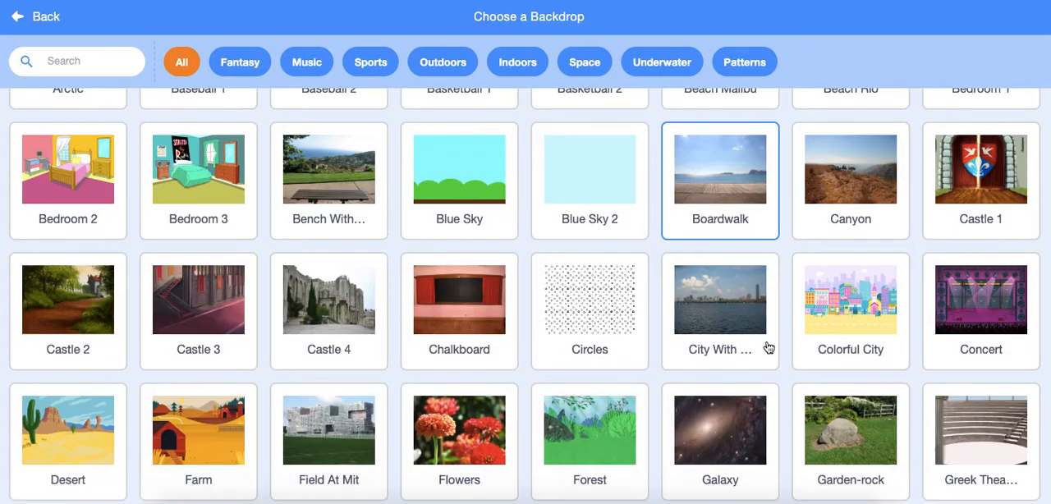
{"action": "scroll", "coordinate": [767, 348], "scroll_direction": "down", "scroll_amount": 2}
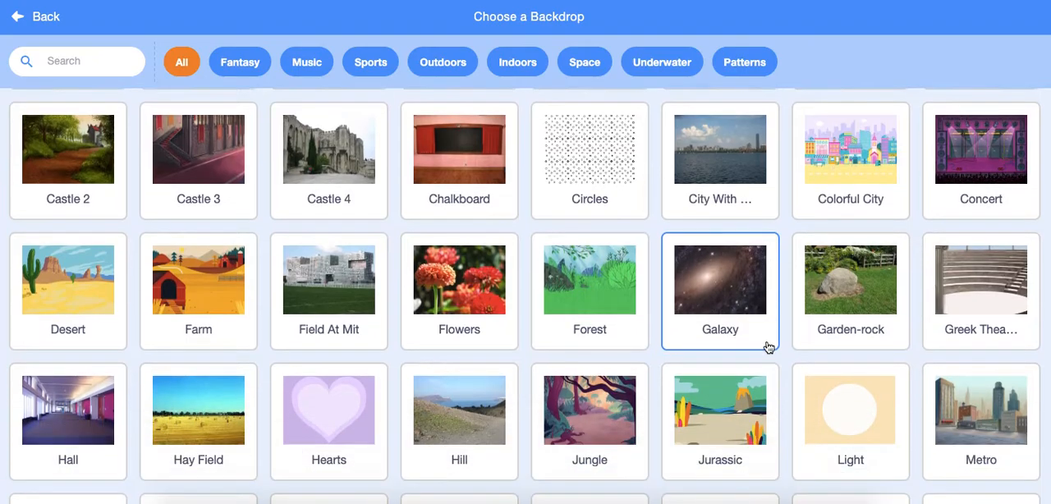
{"action": "scroll", "coordinate": [767, 348], "scroll_direction": "down", "scroll_amount": 3}
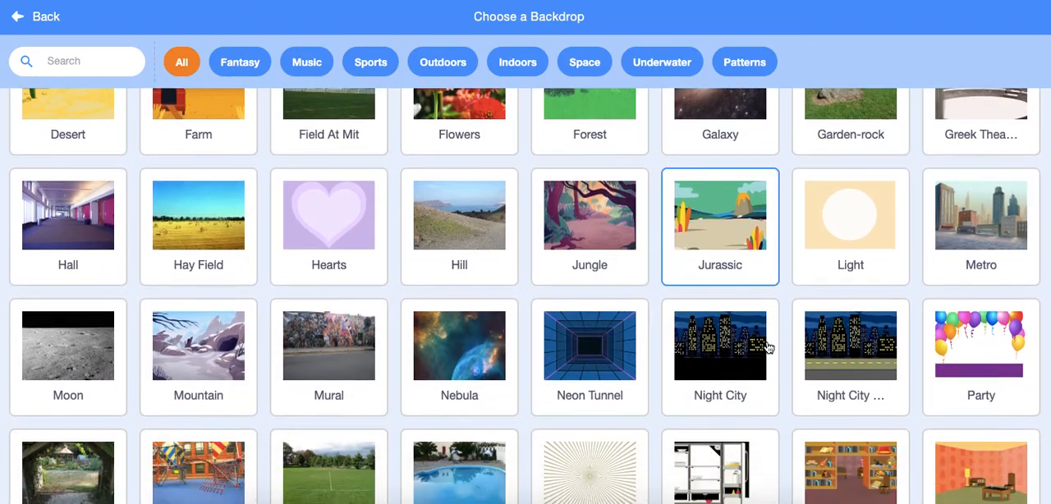
{"action": "scroll", "coordinate": [767, 348], "scroll_direction": "down", "scroll_amount": 3}
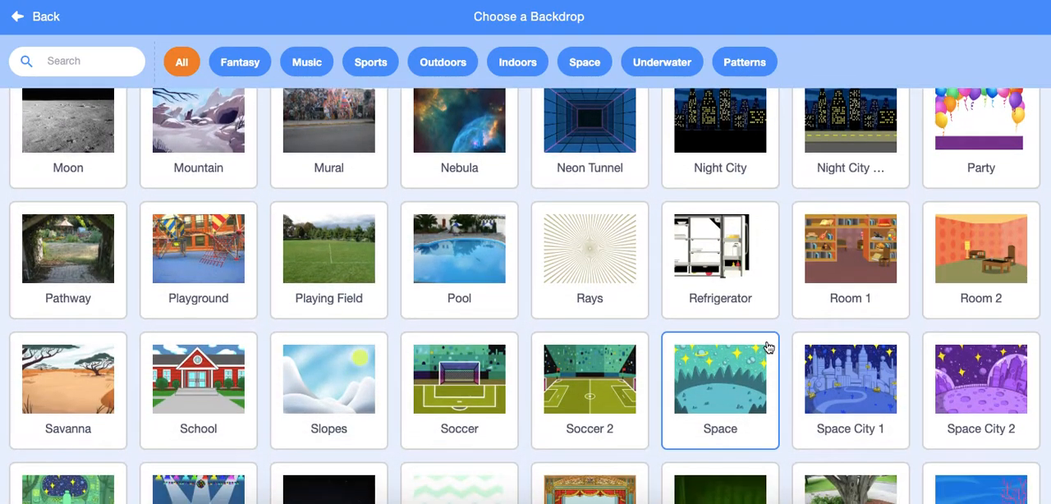
{"action": "scroll", "coordinate": [767, 349], "scroll_direction": "down", "scroll_amount": 2}
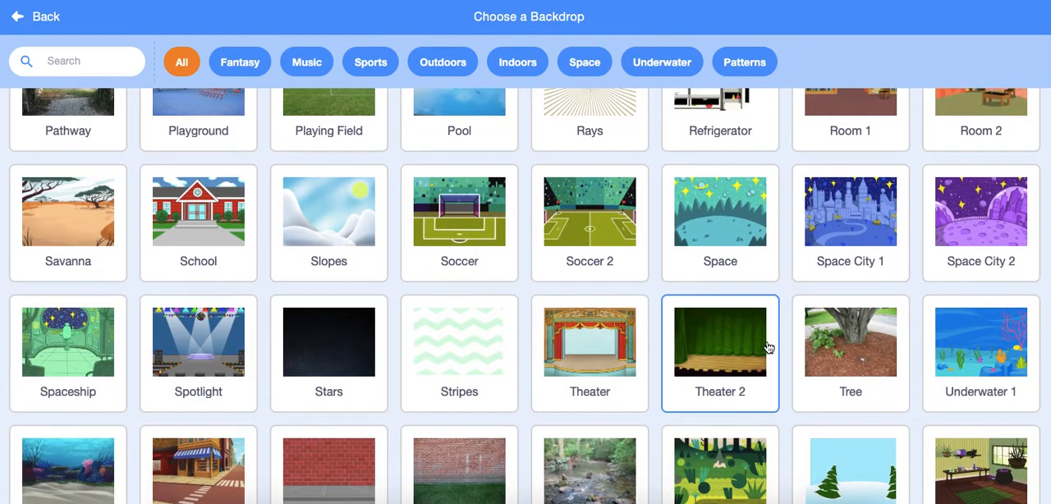
{"action": "scroll", "coordinate": [767, 348], "scroll_direction": "down", "scroll_amount": 3}
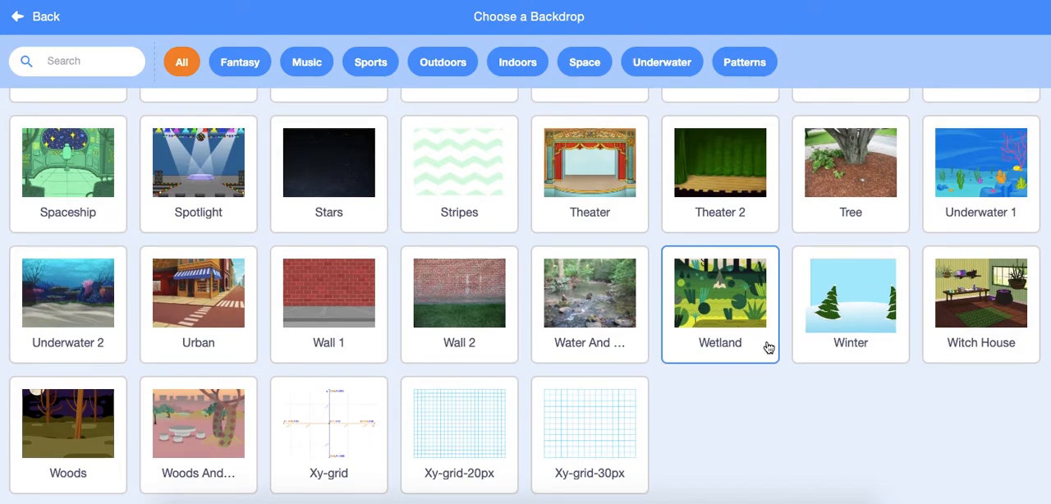
{"action": "scroll", "coordinate": [767, 348], "scroll_direction": "up", "scroll_amount": 3}
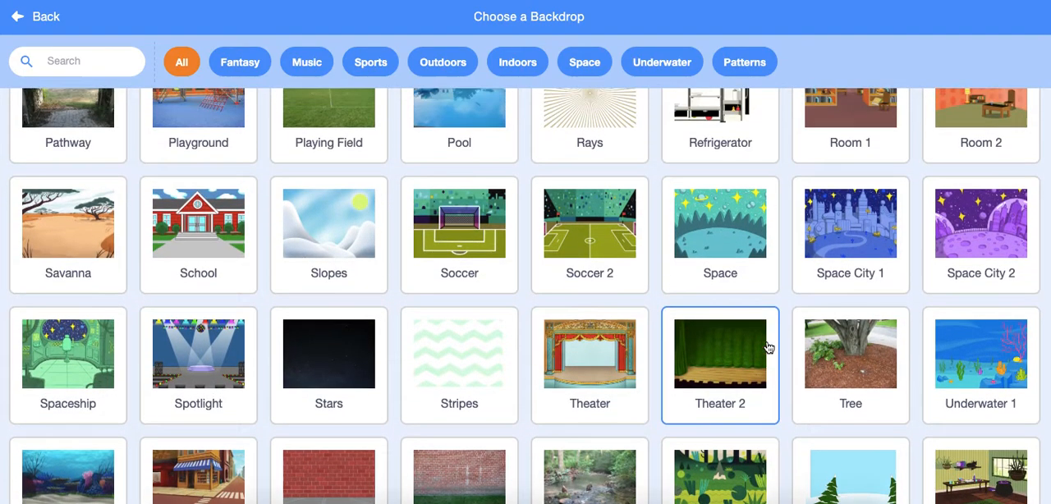
{"action": "scroll", "coordinate": [767, 348], "scroll_direction": "up", "scroll_amount": 3}
{"action": "scroll", "coordinate": [766, 348], "scroll_direction": "up", "scroll_amount": 4}
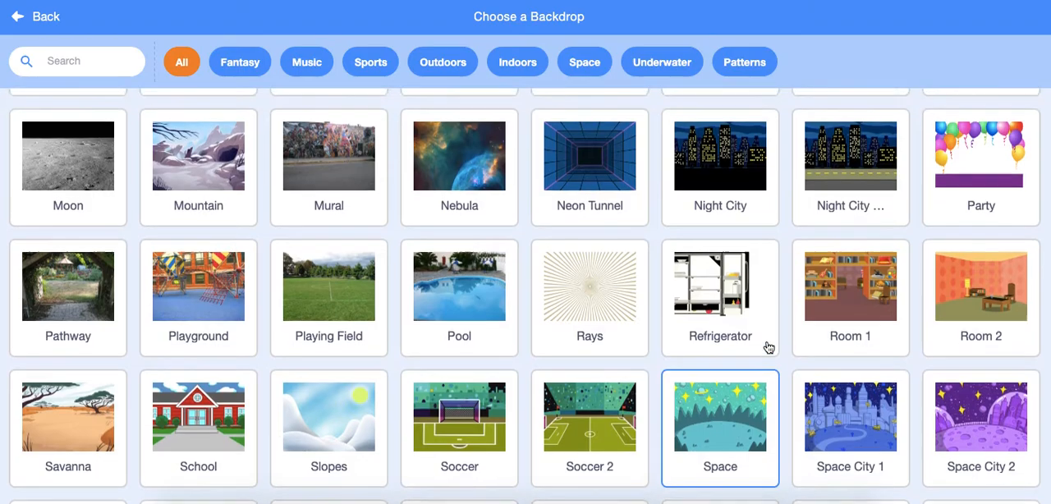
{"action": "scroll", "coordinate": [767, 348], "scroll_direction": "up", "scroll_amount": 3}
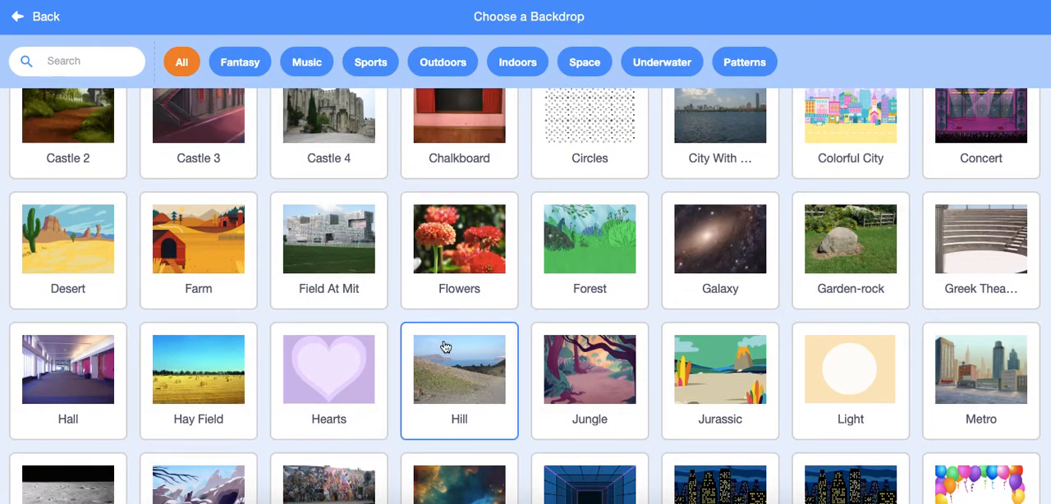
{"action": "scroll", "coordinate": [720, 312], "scroll_direction": "up", "scroll_amount": 2}
{"action": "scroll", "coordinate": [720, 315], "scroll_direction": "up", "scroll_amount": 2}
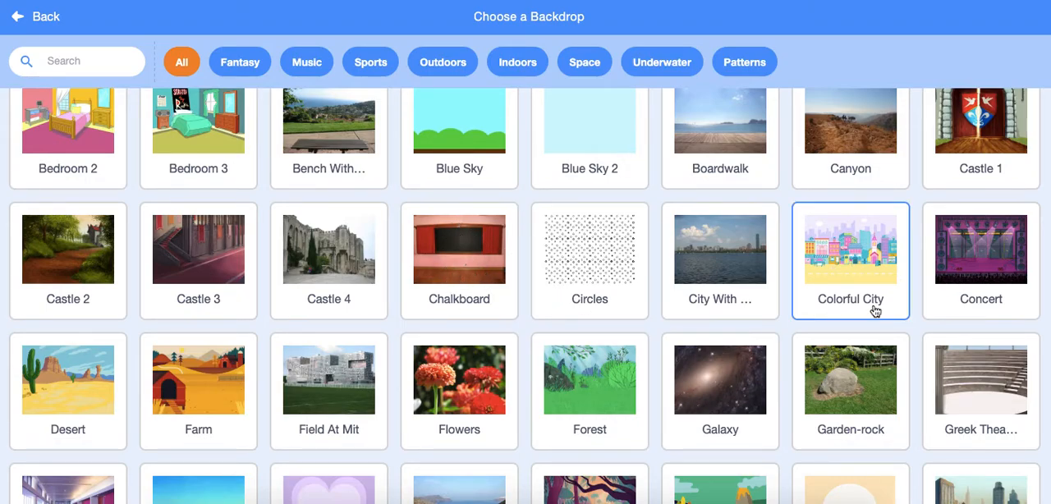
Step: Add the Forest backdrop to the stage
{"action": "scroll", "coordinate": [851, 261], "scroll_direction": "up", "scroll_amount": 2}
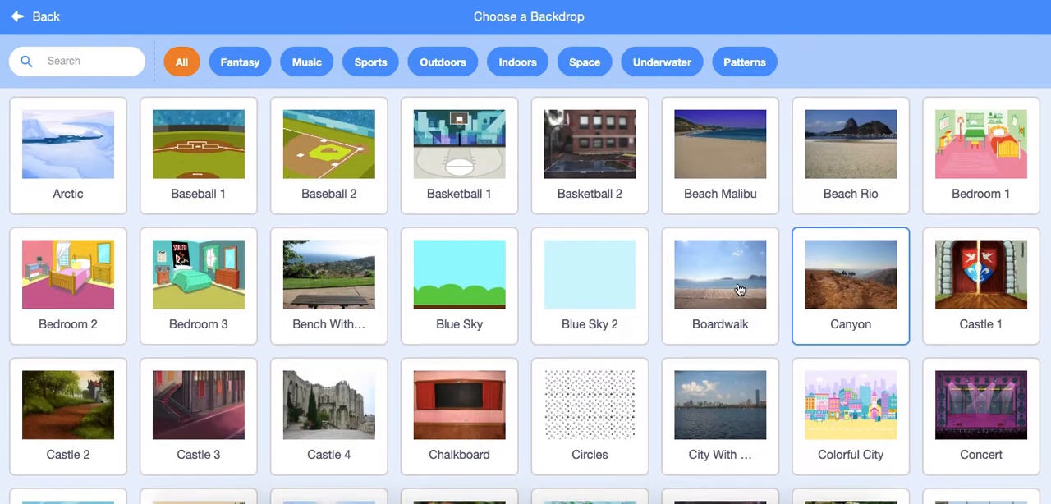
{"action": "scroll", "coordinate": [711, 282], "scroll_direction": "down", "scroll_amount": 3}
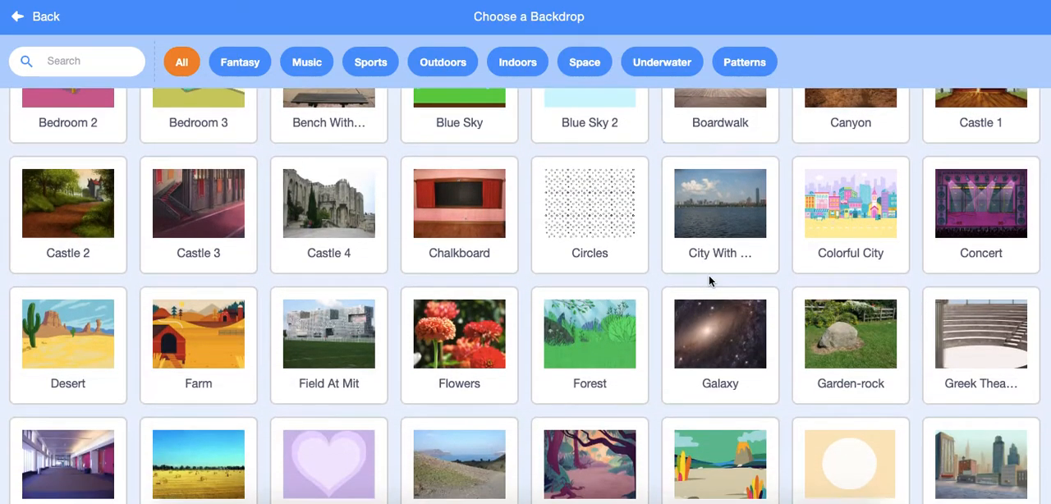
{"action": "left_click", "coordinate": [598, 357]}
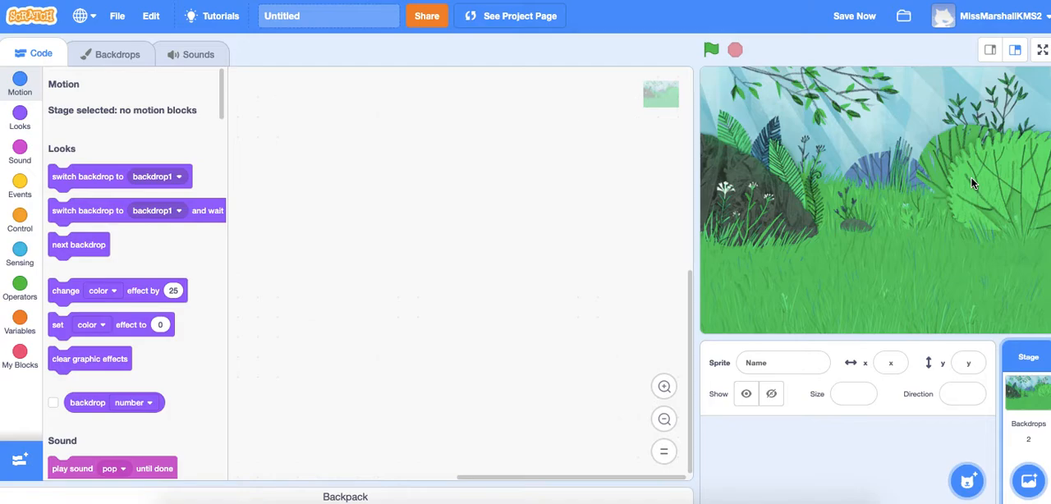
Step: Delete the blank backdrop1 from the stage's backdrops
{"action": "mouse_move", "coordinate": [1032, 476]}
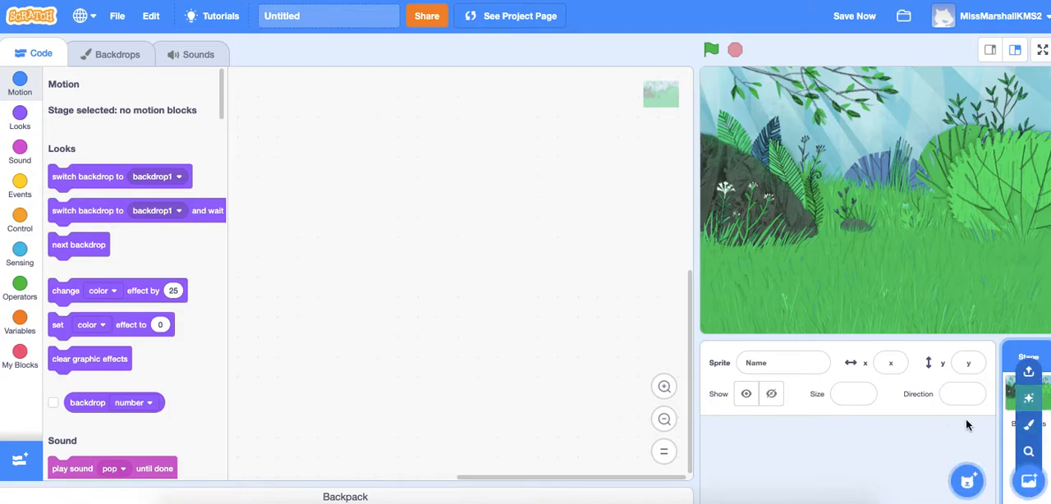
{"action": "left_click", "coordinate": [1025, 399]}
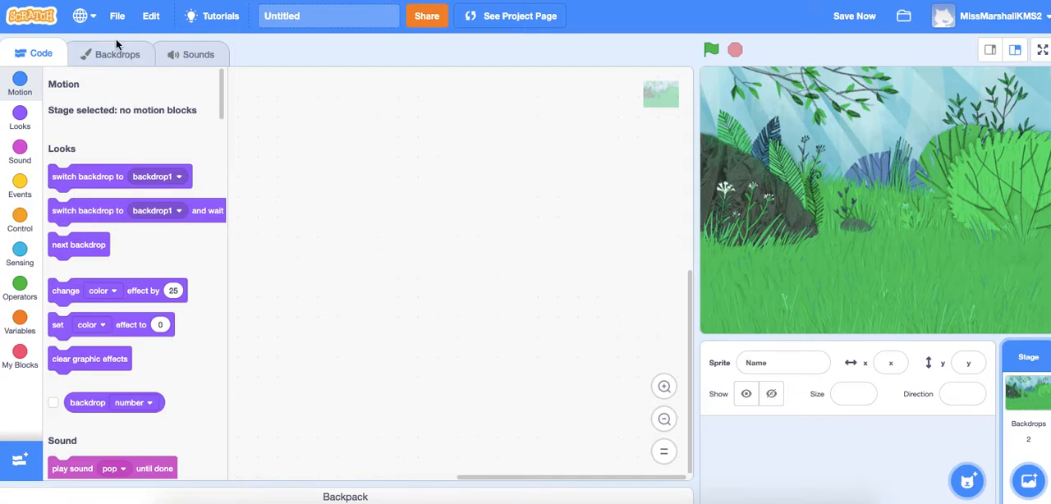
{"action": "left_click", "coordinate": [91, 55]}
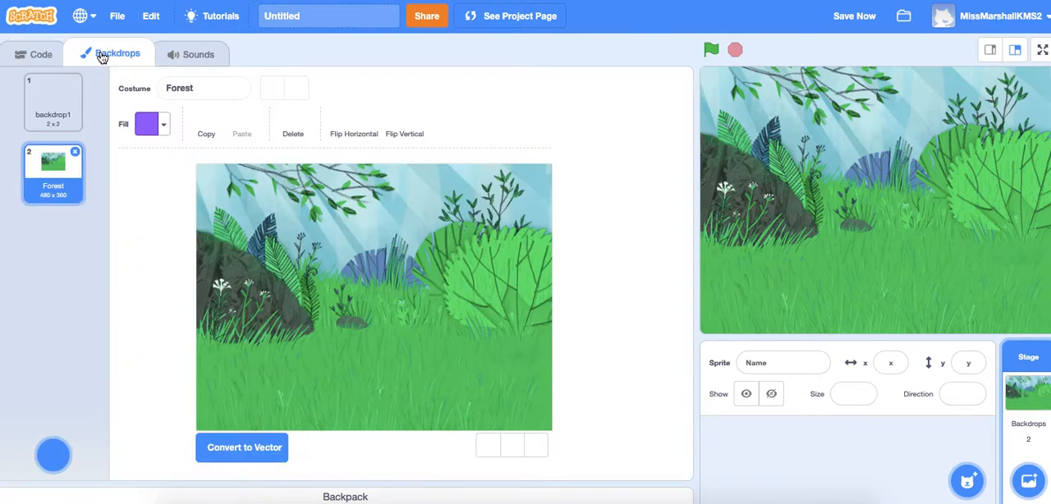
{"action": "left_click", "coordinate": [51, 101]}
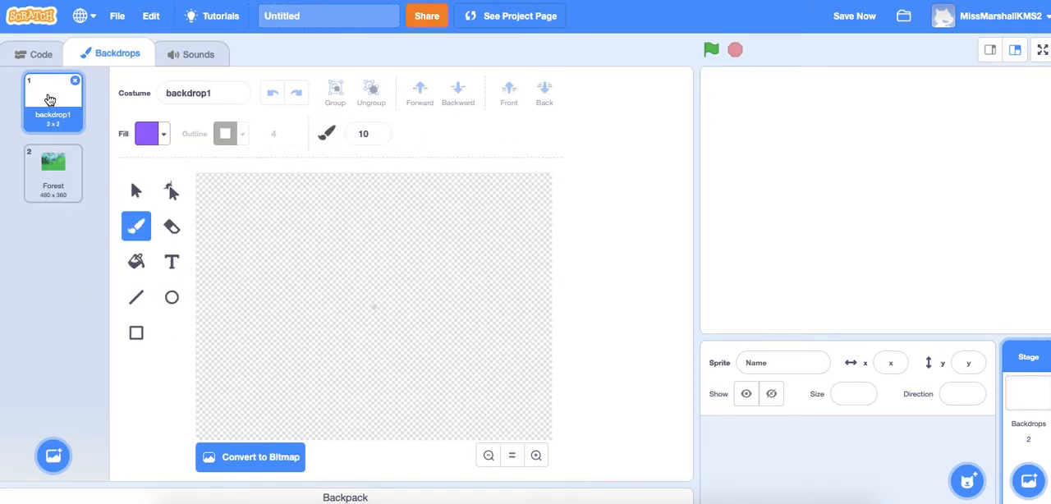
{"action": "left_click", "coordinate": [75, 81]}
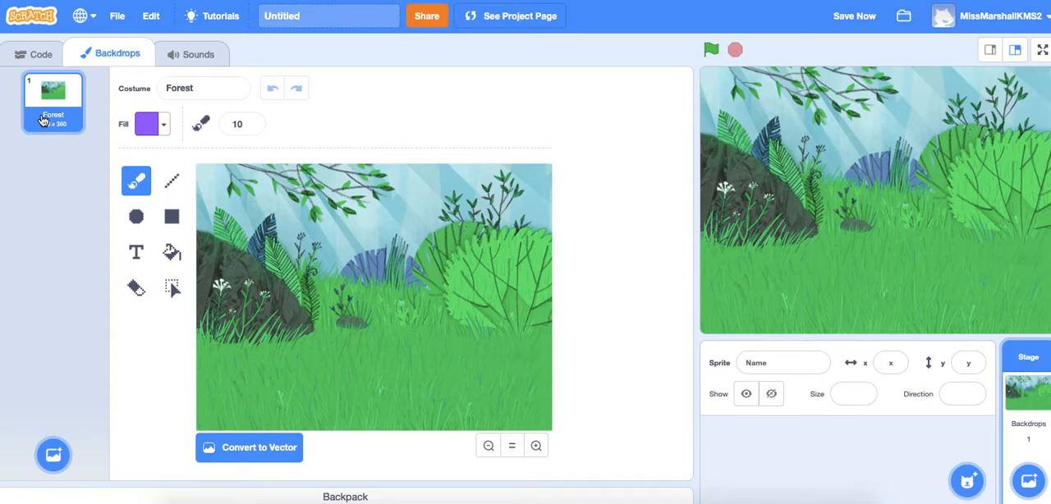
Step: Rename the Forest backdrop as Forest Calculator
{"action": "left_click", "coordinate": [197, 89]}
{"action": "type", "text": "Calc"}
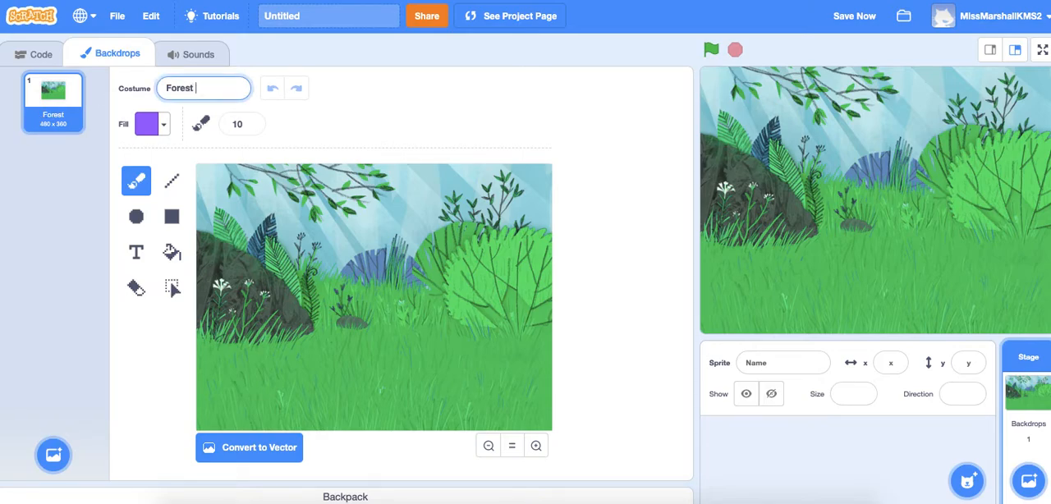
{"action": "type", "text": "ulator"}
{"action": "key", "text": "Return"}
Step: Choose the Rectangle tool and set its fill to orange with color 9 and saturation 73
{"action": "left_click", "coordinate": [172, 218]}
{"action": "left_click", "coordinate": [165, 127]}
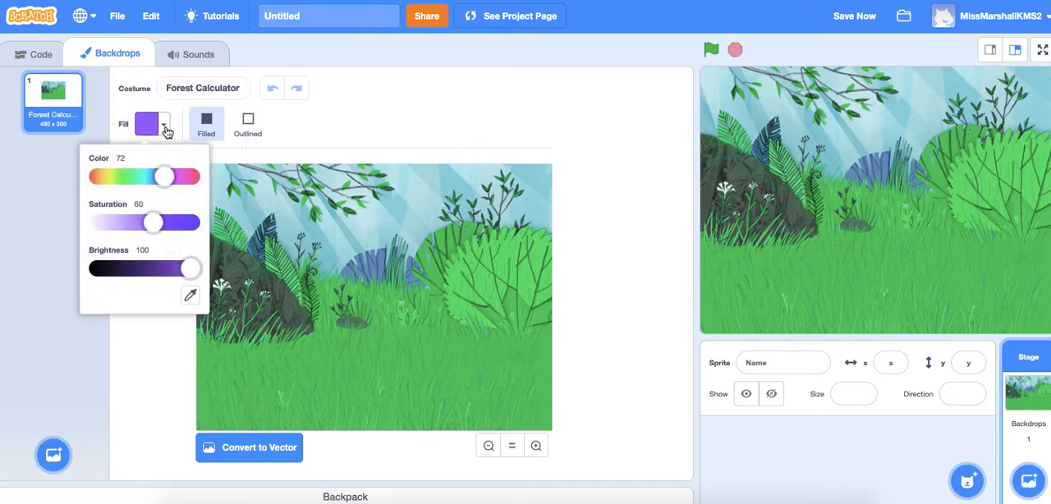
{"action": "left_click", "coordinate": [99, 177]}
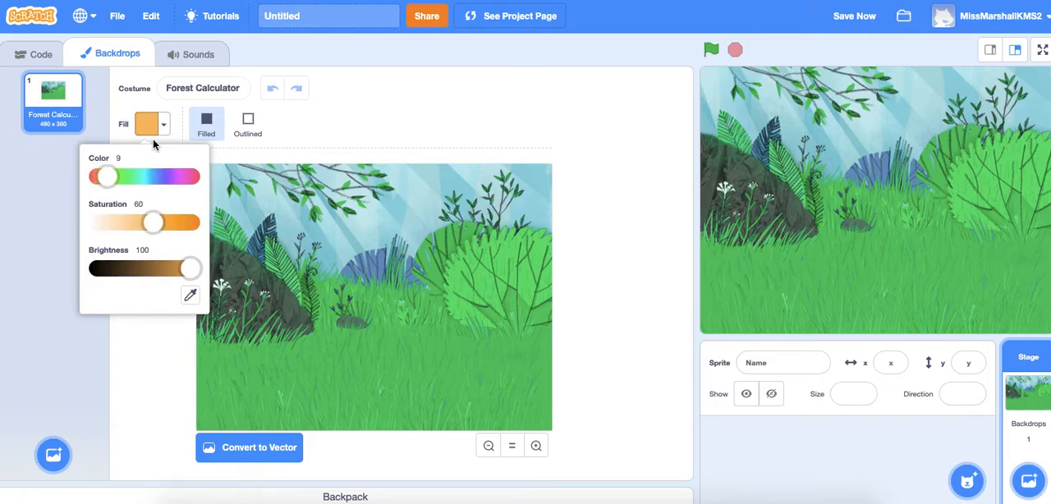
{"action": "left_click_drag", "start_coordinate": [153, 223], "coordinate": [171, 228]}
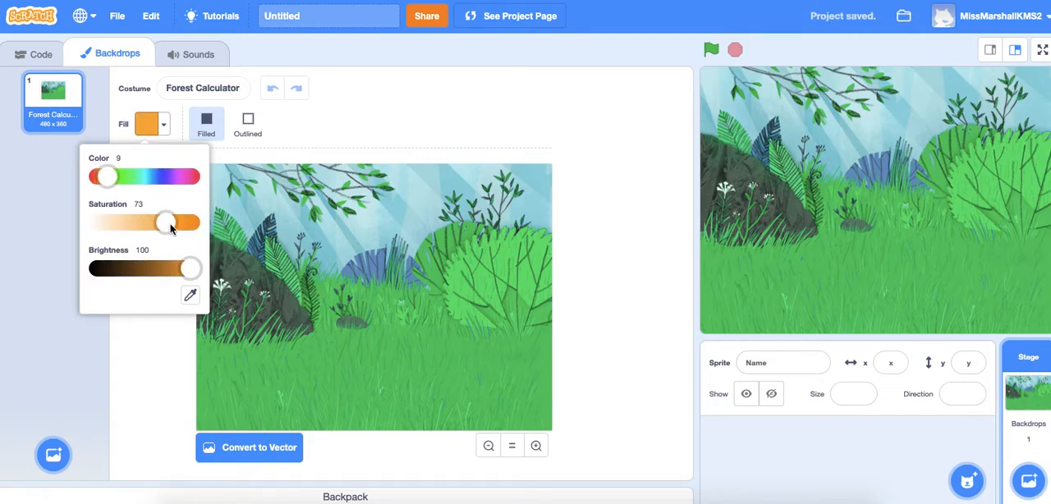
{"action": "left_click", "coordinate": [150, 343]}
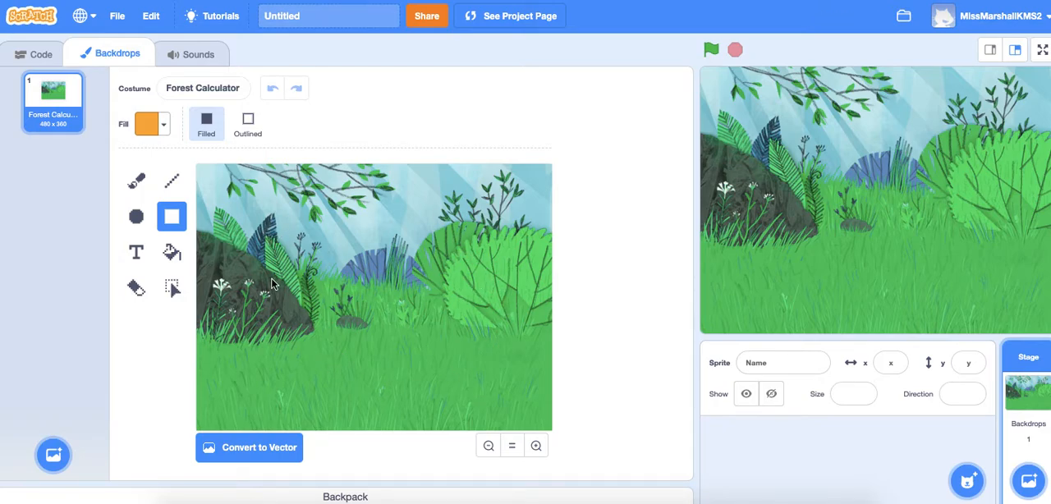
Step: Draw a filled orange rectangle and move and resize it to cover the left part of the forest at nearly full height
{"action": "left_click_drag", "start_coordinate": [250, 257], "coordinate": [509, 414]}
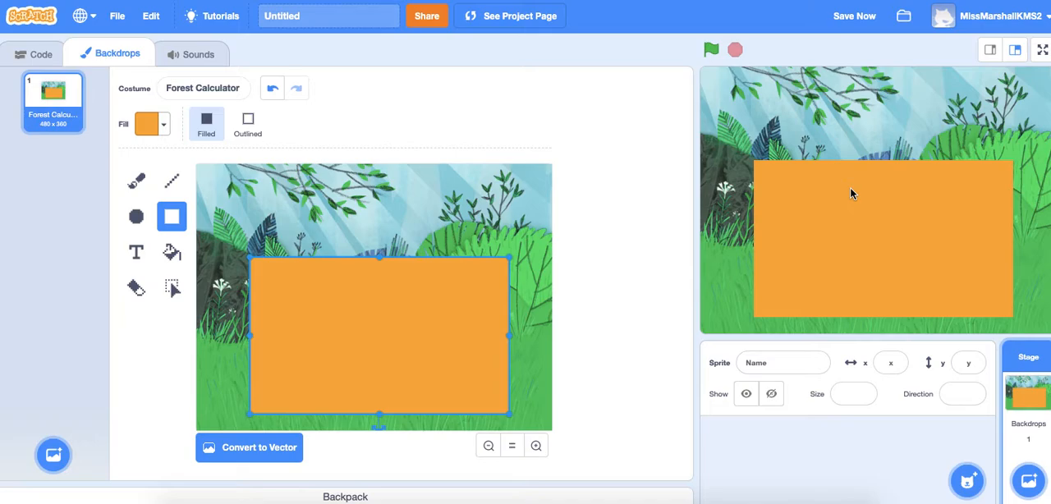
{"action": "mouse_move", "coordinate": [356, 342]}
{"action": "left_mouse_down"}
{"action": "mouse_move", "coordinate": [356, 279]}
{"action": "mouse_move", "coordinate": [375, 267]}
{"action": "mouse_move", "coordinate": [326, 350]}
{"action": "mouse_move", "coordinate": [354, 291]}
{"action": "mouse_move", "coordinate": [372, 264]}
{"action": "mouse_move", "coordinate": [387, 266]}
{"action": "mouse_move", "coordinate": [385, 286]}
{"action": "mouse_move", "coordinate": [350, 303]}
{"action": "mouse_move", "coordinate": [309, 271]}
{"action": "mouse_move", "coordinate": [299, 276]}
{"action": "left_mouse_up"}
{"action": "left_click_drag", "start_coordinate": [462, 263], "coordinate": [414, 261]}
{"action": "left_click_drag", "start_coordinate": [307, 340], "coordinate": [312, 425]}
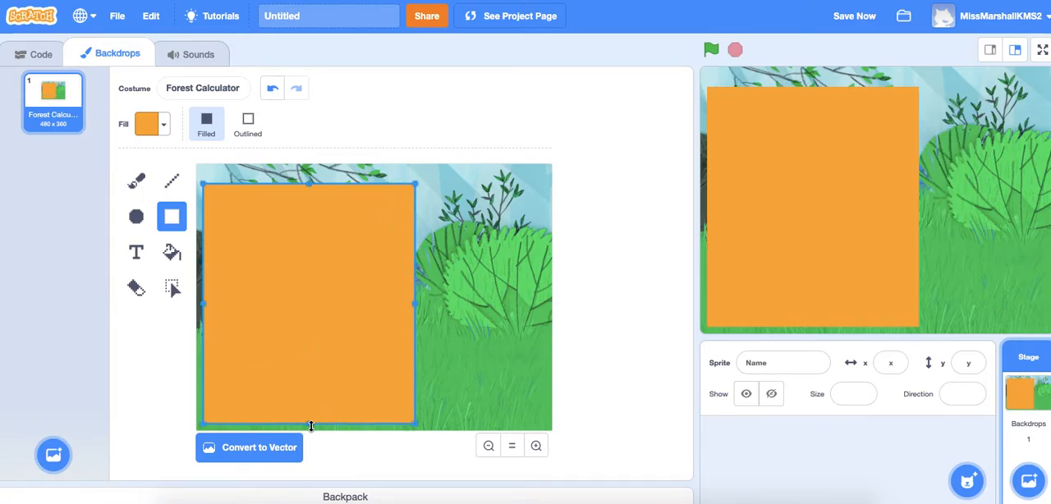
Step: Try the outlined style on the orange rectangle, return it to filled and deselect it
{"action": "left_click", "coordinate": [249, 132]}
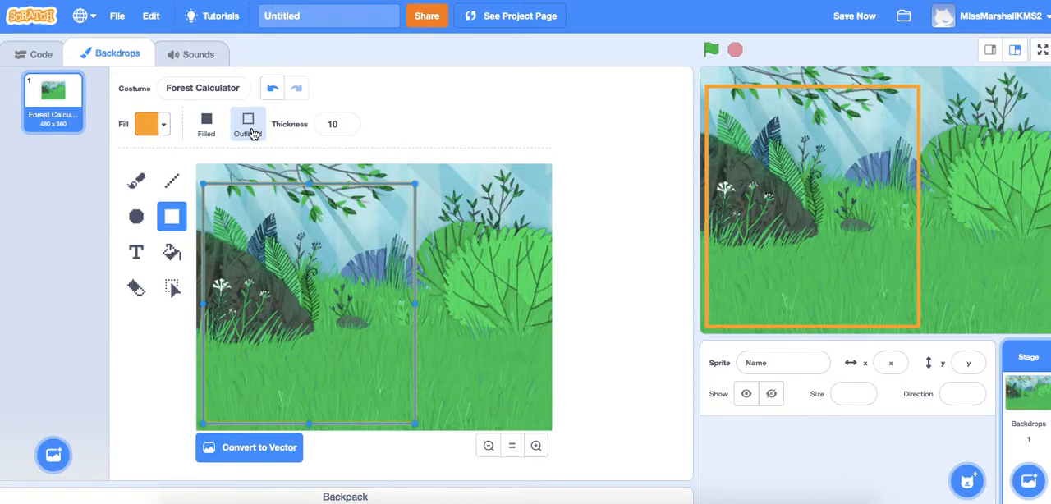
{"action": "left_click", "coordinate": [206, 132]}
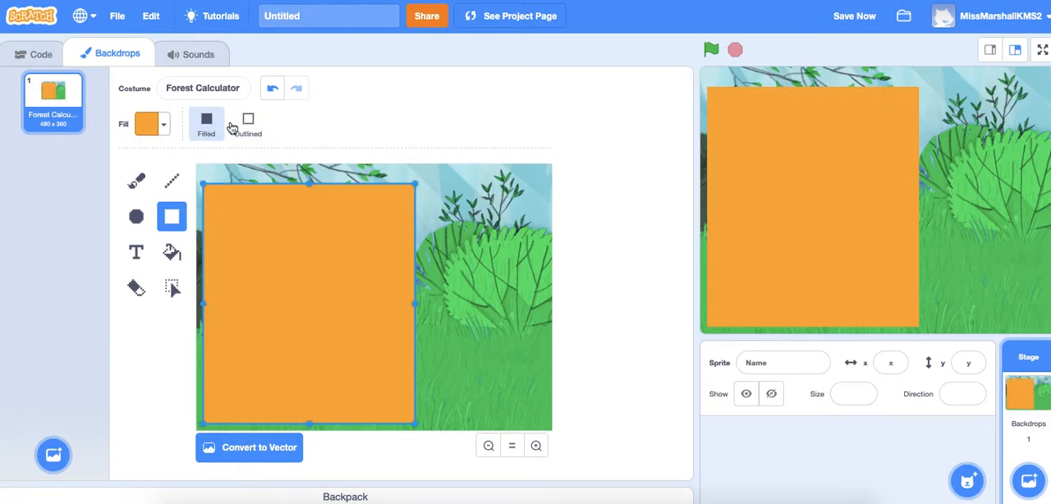
{"action": "left_click", "coordinate": [508, 260]}
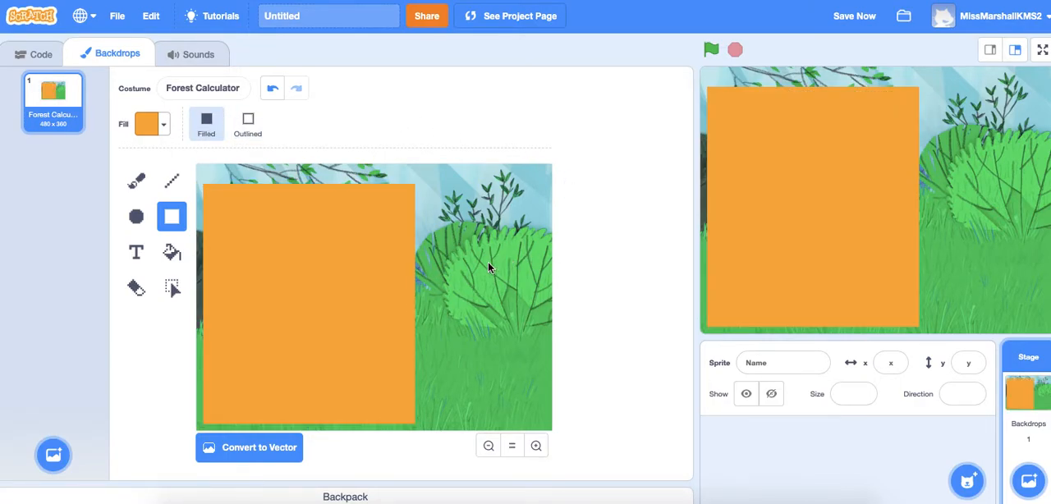
{"action": "left_click_drag", "start_coordinate": [285, 279], "coordinate": [267, 304]}
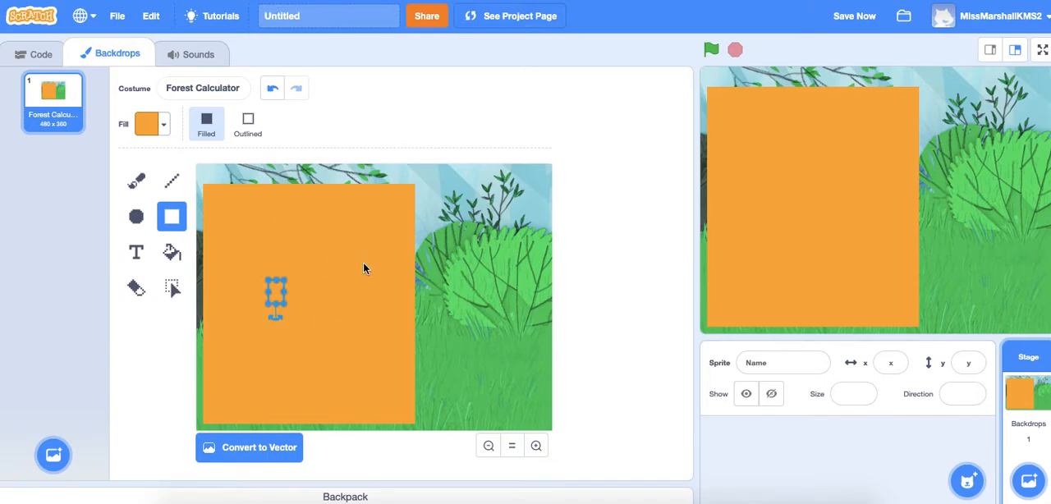
{"action": "key", "text": "ctrl+z"}
{"action": "key", "text": "ctrl+z"}
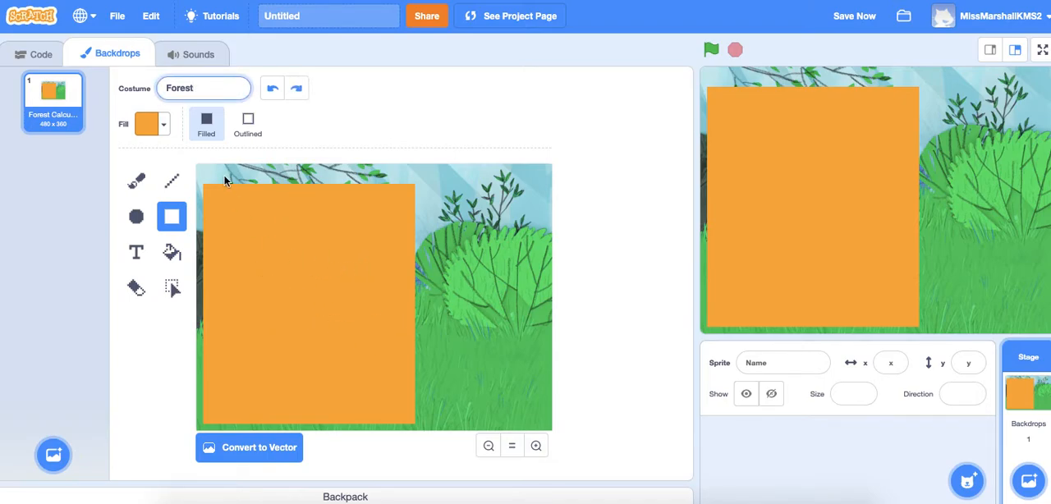
{"action": "left_click", "coordinate": [273, 88]}
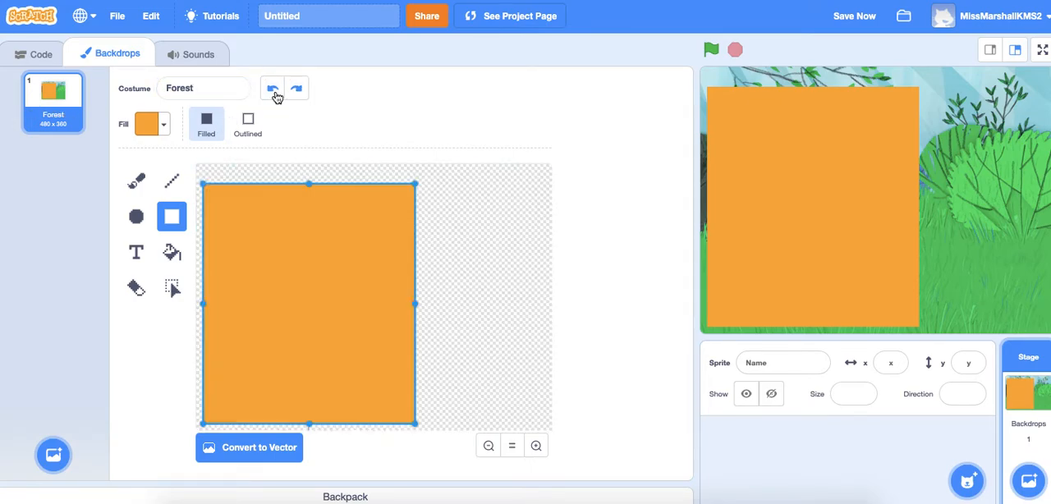
{"action": "left_click", "coordinate": [273, 88]}
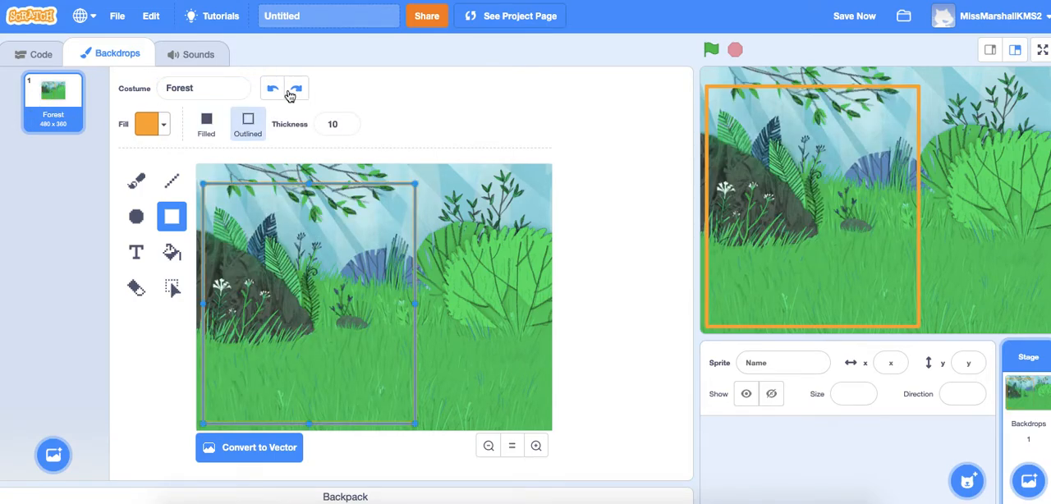
{"action": "left_click", "coordinate": [296, 90]}
{"action": "left_click", "coordinate": [493, 314]}
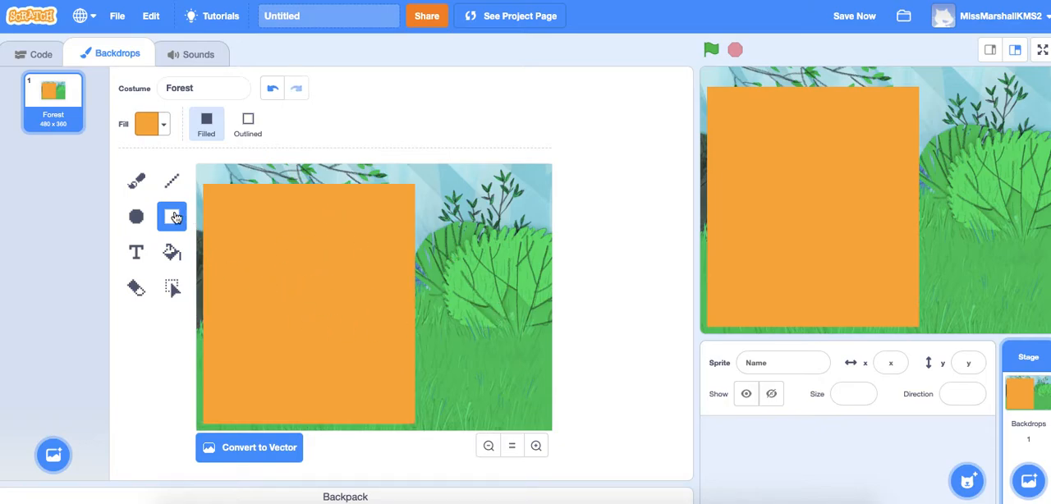
Step: Draw a filled light-blue display rectangle with color 55 and saturation 24 across the upper part of the orange panel
{"action": "left_click", "coordinate": [165, 125]}
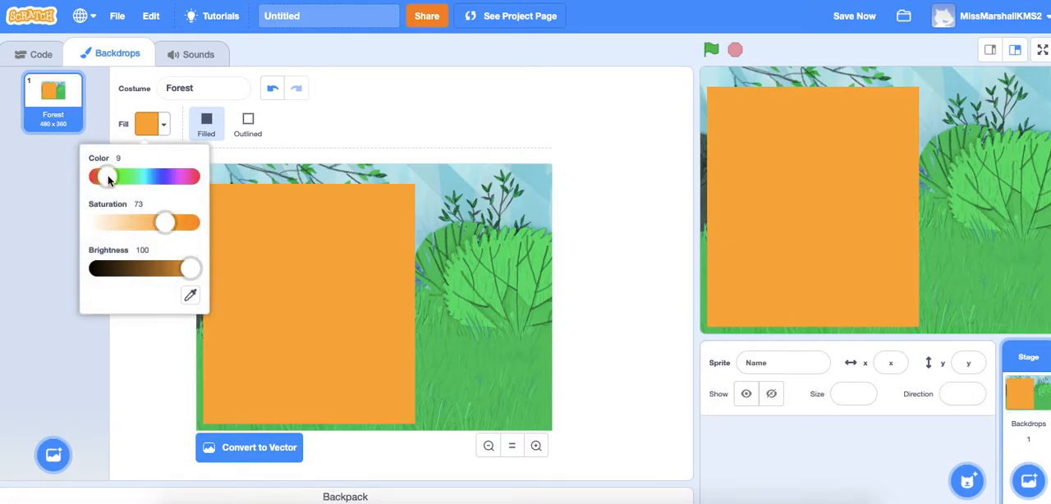
{"action": "left_click_drag", "start_coordinate": [107, 175], "coordinate": [149, 176]}
{"action": "left_click_drag", "start_coordinate": [164, 223], "coordinate": [117, 223]}
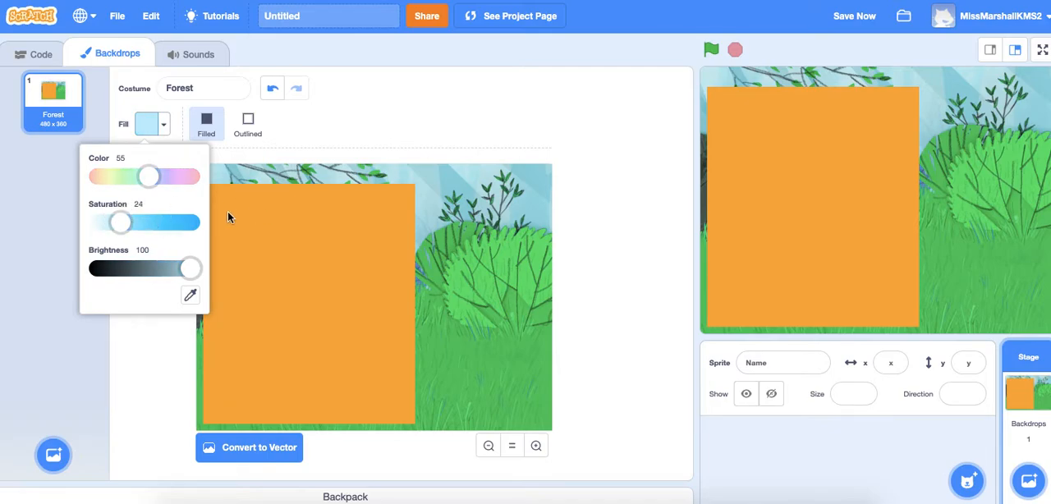
{"action": "left_click_drag", "start_coordinate": [218, 199], "coordinate": [394, 244]}
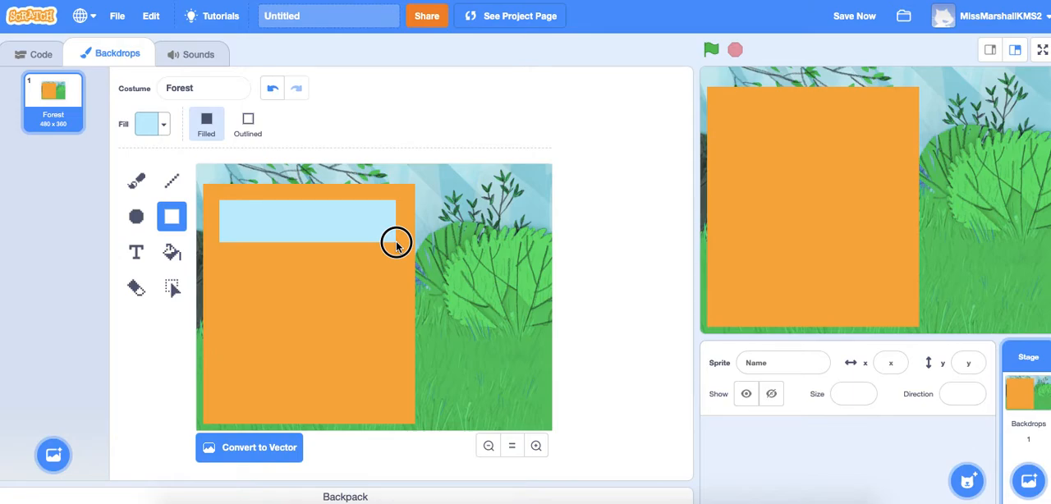
{"action": "left_click_drag", "start_coordinate": [396, 243], "coordinate": [395, 240]}
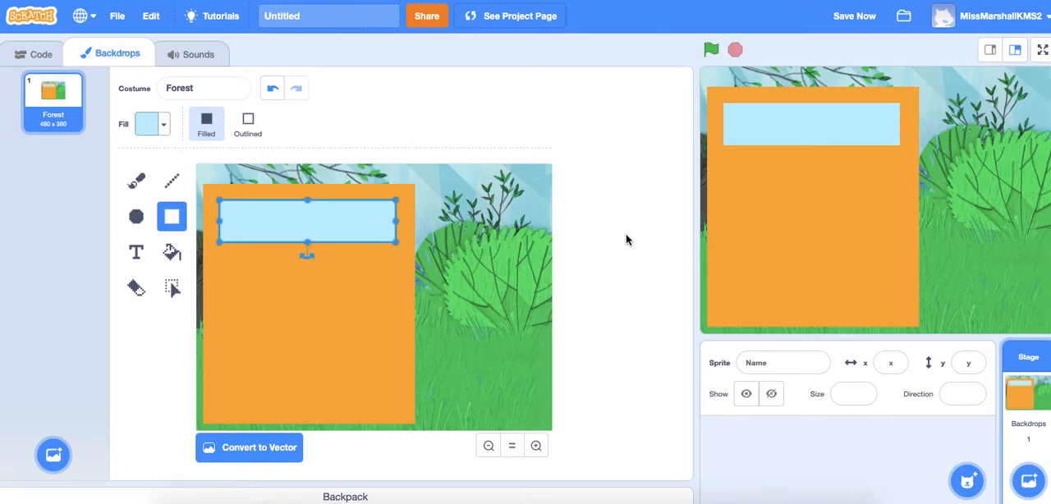
{"action": "left_click", "coordinate": [473, 315]}
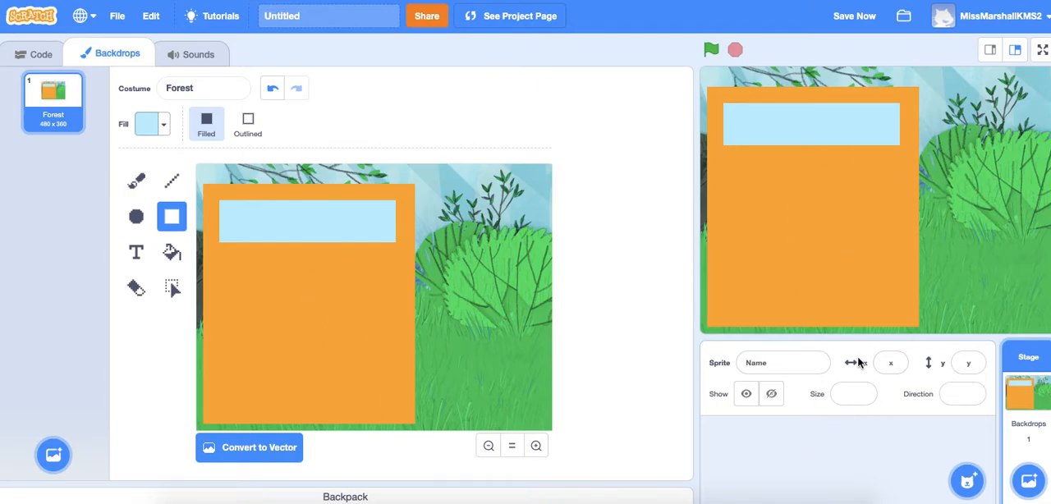
Step: Paint a new sprite with a black-outlined green rectangle about 72 x 50, using fill color 36 and saturation 64
{"action": "mouse_move", "coordinate": [969, 485]}
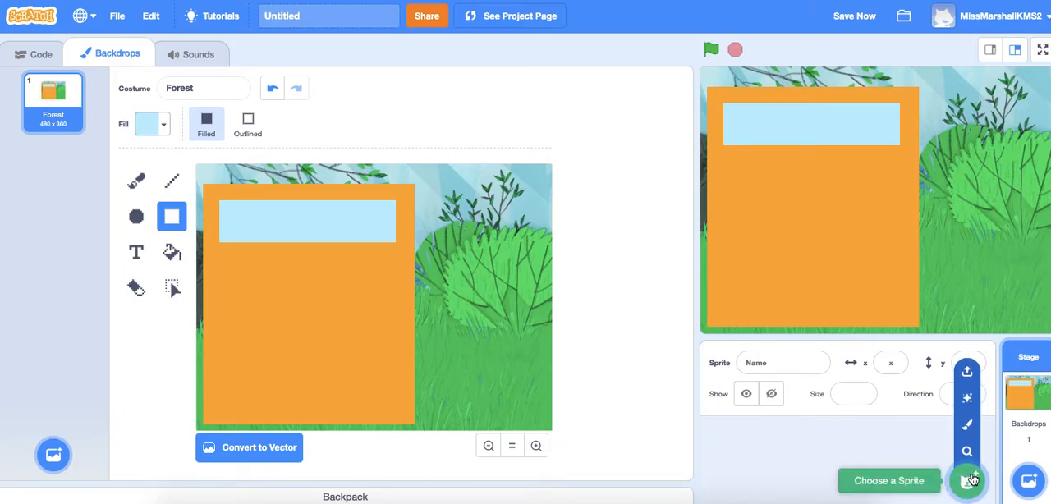
{"action": "left_click", "coordinate": [972, 429]}
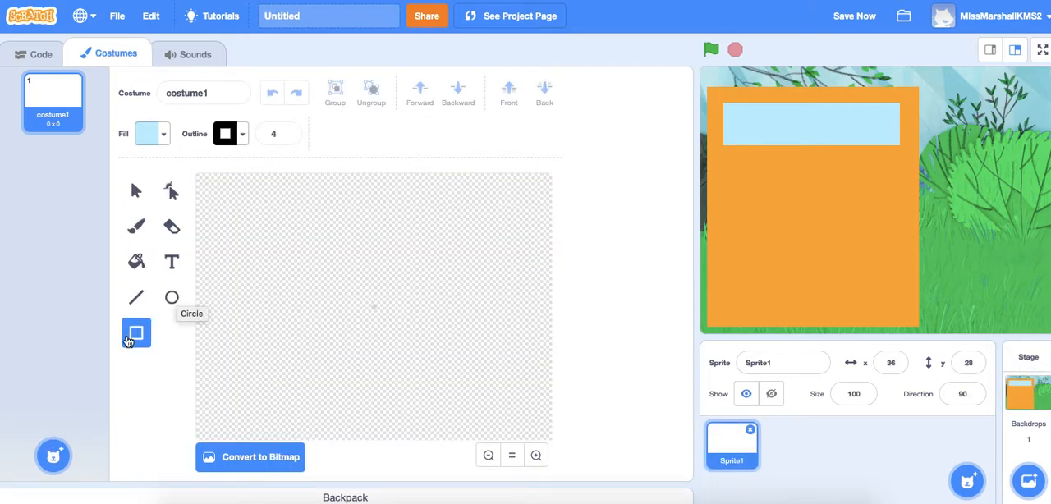
{"action": "left_click", "coordinate": [163, 140]}
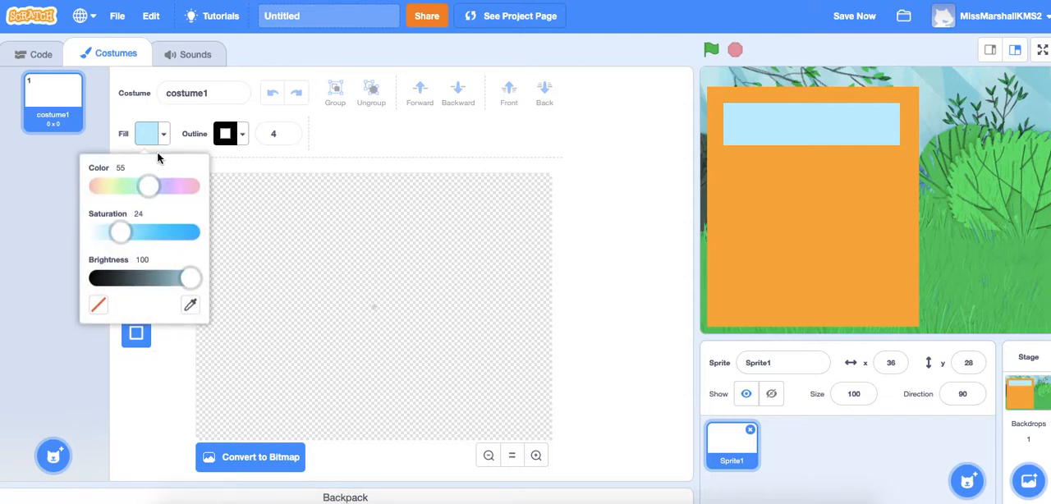
{"action": "left_click_drag", "start_coordinate": [121, 234], "coordinate": [160, 235]}
{"action": "left_click_drag", "start_coordinate": [148, 186], "coordinate": [129, 191]}
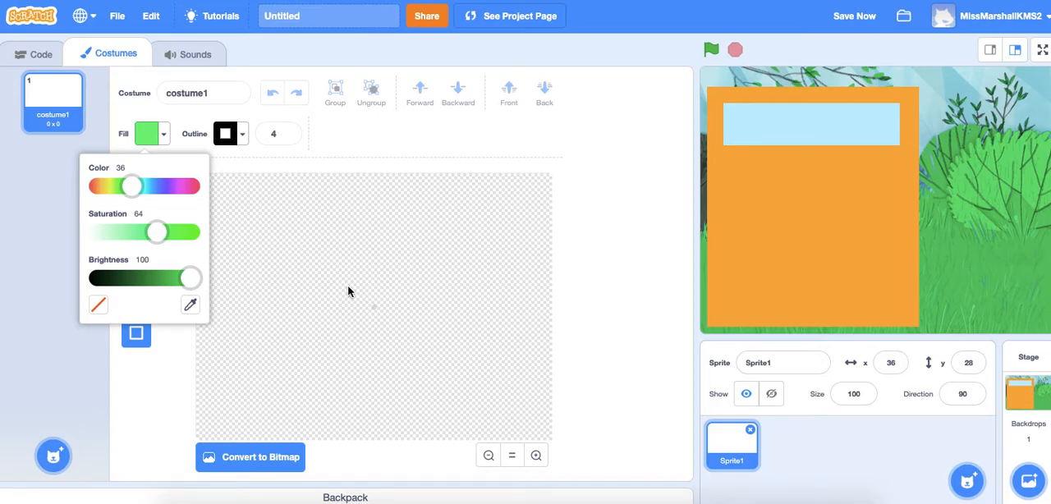
{"action": "left_click_drag", "start_coordinate": [350, 289], "coordinate": [403, 326]}
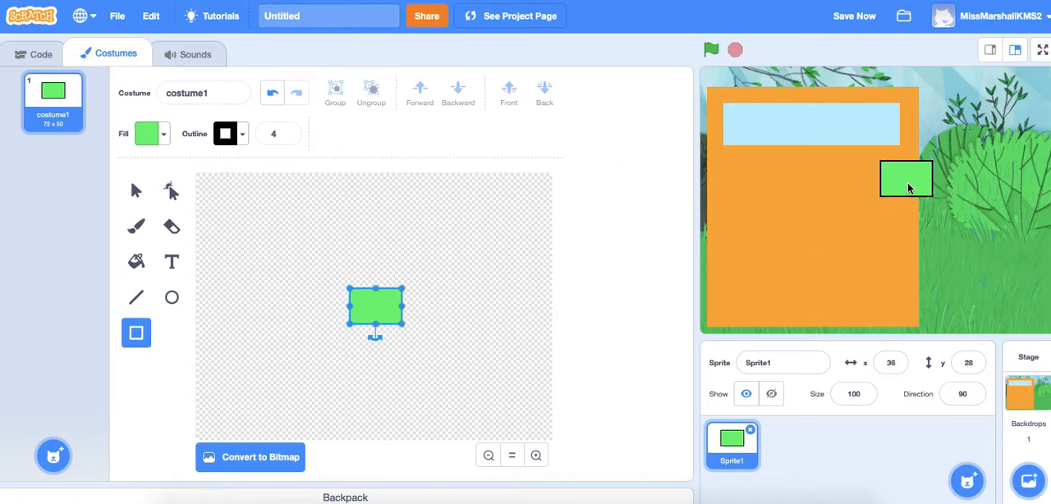
Step: Place the green button sprite below the blue display, shrink its rectangle to about 46 x 32 and center it in the costume
{"action": "left_click_drag", "start_coordinate": [907, 188], "coordinate": [751, 184]}
{"action": "left_click_drag", "start_coordinate": [402, 323], "coordinate": [380, 311]}
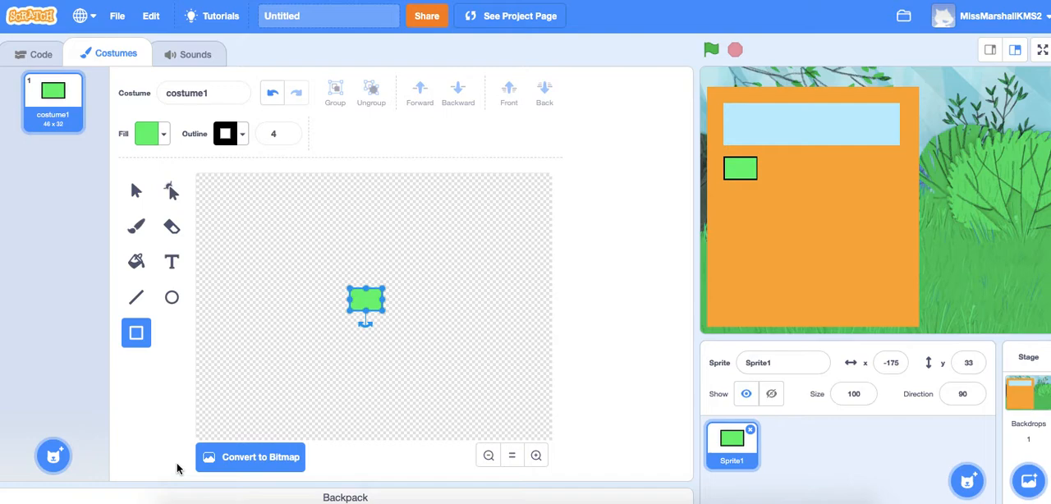
{"action": "left_click_drag", "start_coordinate": [366, 301], "coordinate": [254, 262]}
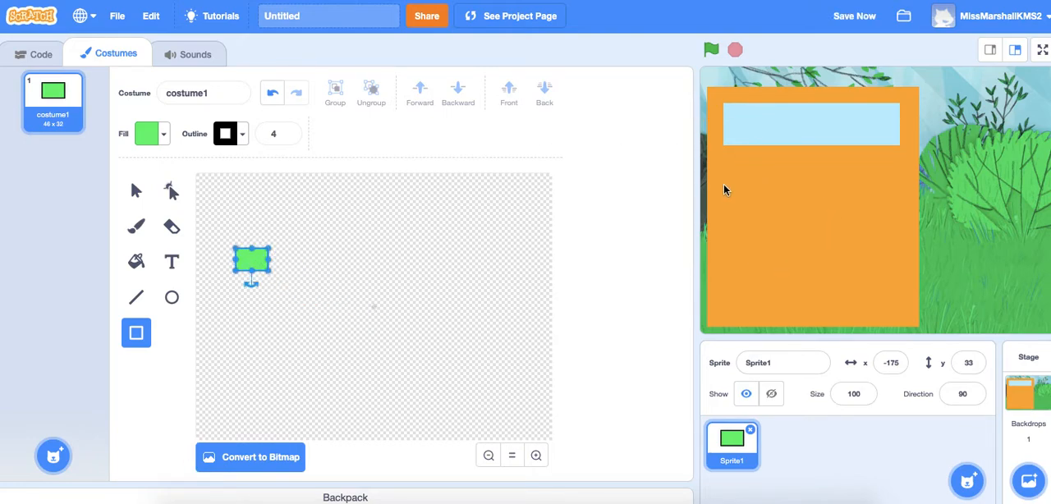
{"action": "left_click_drag", "start_coordinate": [261, 262], "coordinate": [377, 312]}
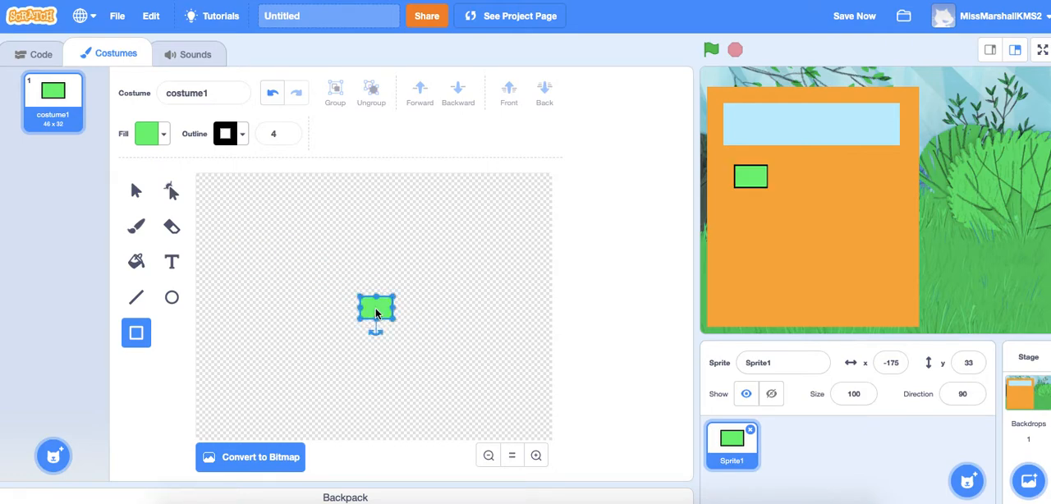
Step: Align the green button with the display's left edge, shrink it to about 37 x 26 and check the stage in full screen
{"action": "mouse_move", "coordinate": [756, 173]}
{"action": "left_mouse_down"}
{"action": "mouse_move", "coordinate": [742, 169]}
{"action": "mouse_move", "coordinate": [827, 170]}
{"action": "mouse_move", "coordinate": [893, 230]}
{"action": "mouse_move", "coordinate": [745, 176]}
{"action": "left_mouse_up"}
{"action": "left_click_drag", "start_coordinate": [394, 317], "coordinate": [384, 314]}
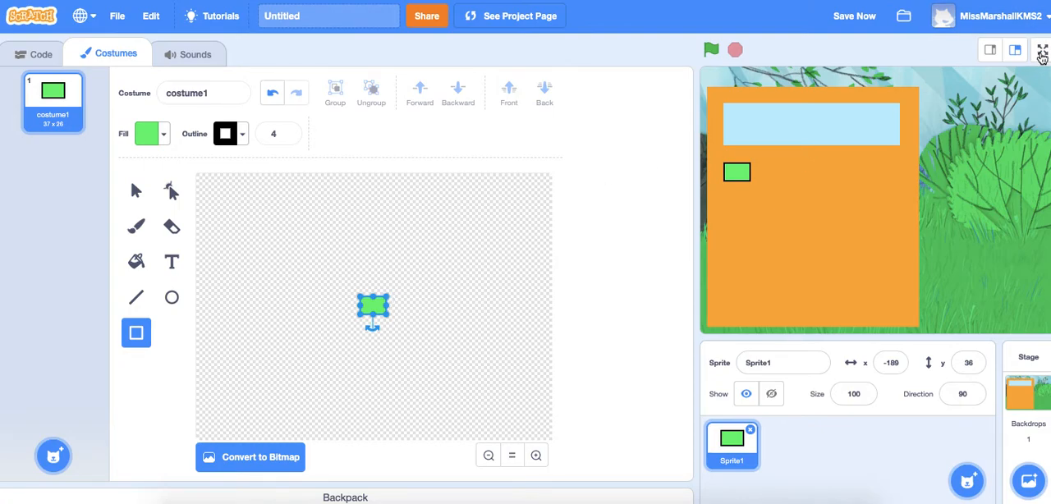
{"action": "left_click", "coordinate": [1041, 54]}
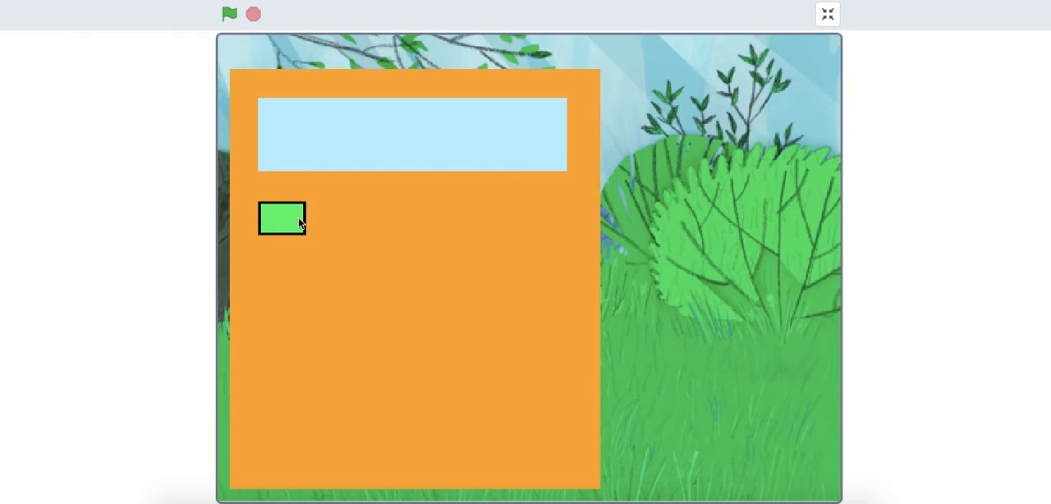
{"action": "left_click", "coordinate": [828, 16]}
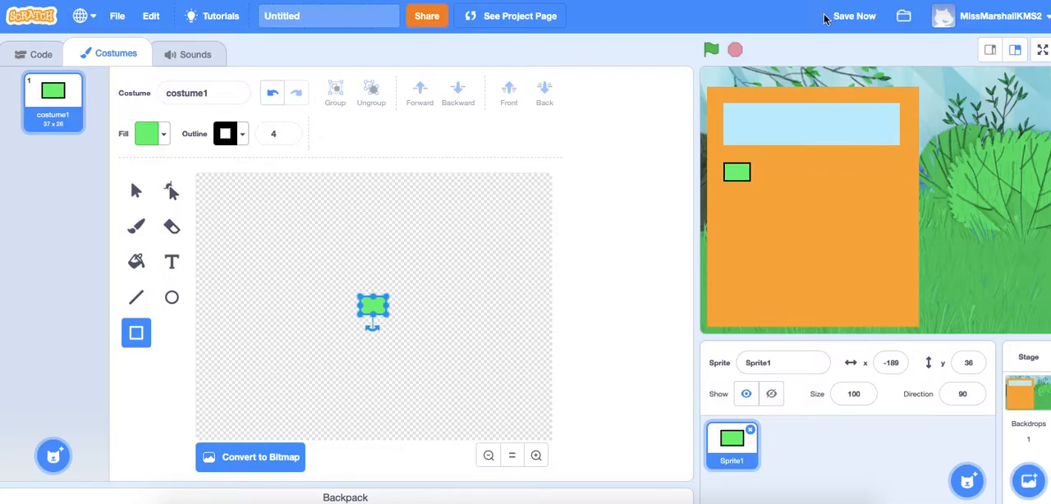
{"action": "left_click", "coordinate": [324, 358]}
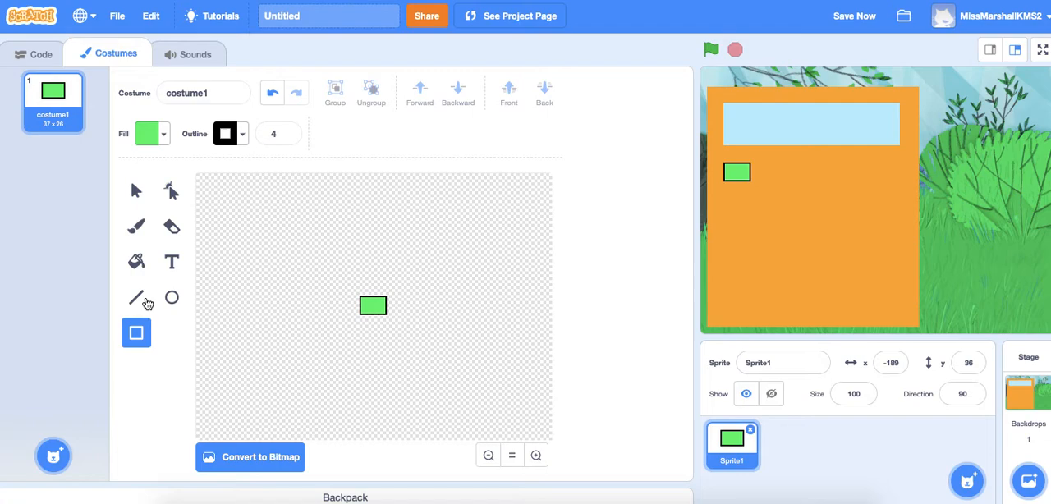
Step: Add the text 1 below the green rectangle and make it black by setting its fill brightness to 0
{"action": "left_click", "coordinate": [172, 261]}
{"action": "left_click", "coordinate": [378, 356]}
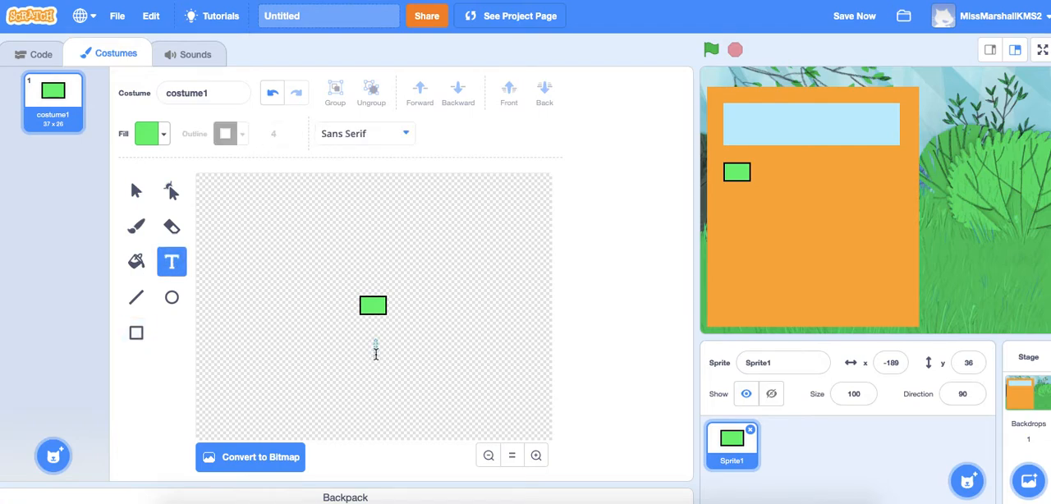
{"action": "type", "text": "1"}
{"action": "left_click", "coordinate": [381, 347]}
{"action": "left_click", "coordinate": [165, 134]}
{"action": "left_click_drag", "start_coordinate": [188, 279], "coordinate": [64, 271]}
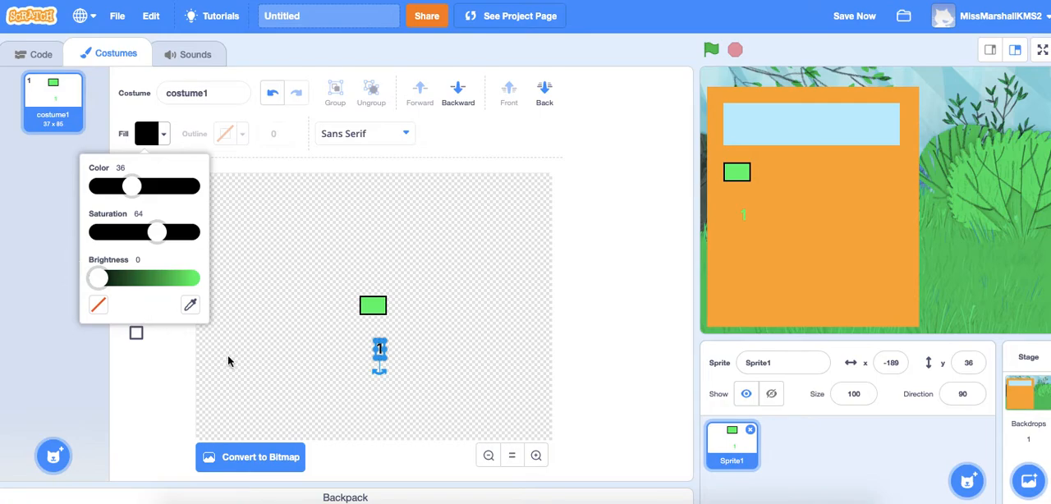
{"action": "left_click", "coordinate": [270, 386]}
Step: Move the black 1 onto the center of the green rectangle and deselect it
{"action": "left_click", "coordinate": [136, 191]}
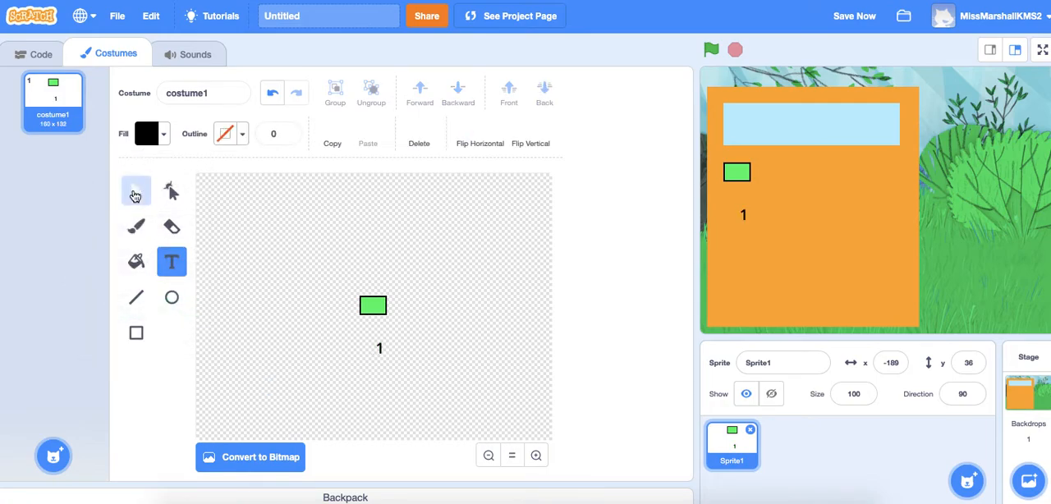
{"action": "left_click", "coordinate": [378, 351]}
{"action": "left_click_drag", "start_coordinate": [379, 351], "coordinate": [373, 305]}
{"action": "left_click", "coordinate": [411, 381]}
{"action": "left_click", "coordinate": [374, 307]}
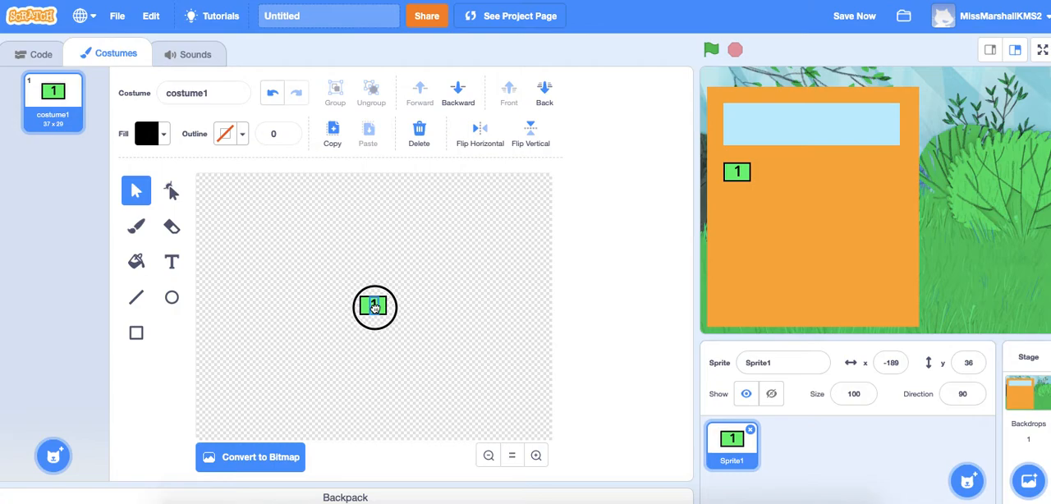
{"action": "left_click", "coordinate": [414, 369]}
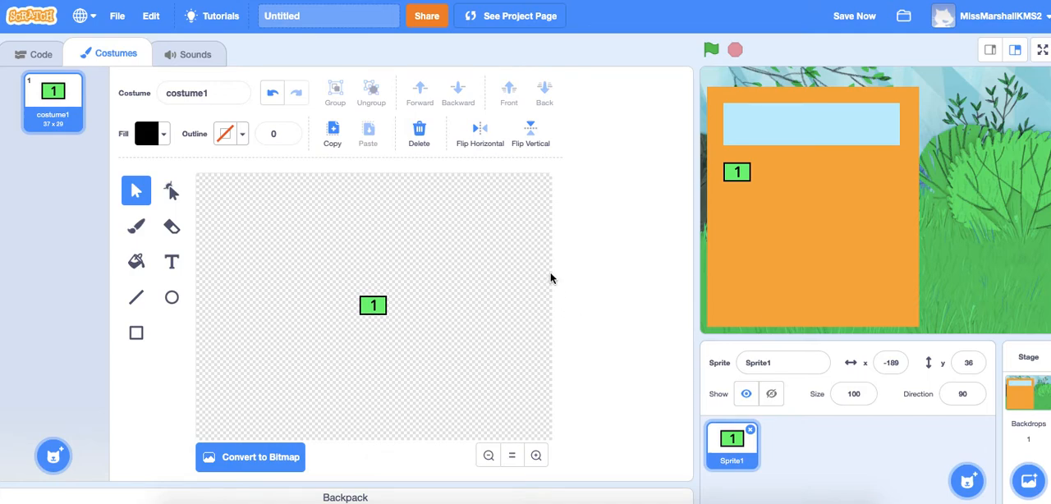
Step: Duplicate the 1 button sprite and change the copy's label to 2
{"action": "left_click", "coordinate": [738, 444]}
{"action": "right_click", "coordinate": [738, 444]}
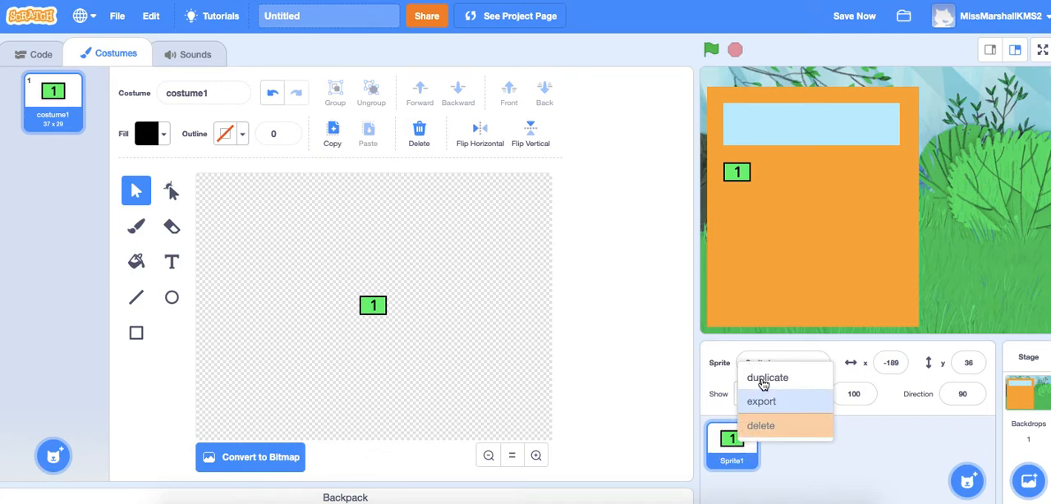
{"action": "left_click", "coordinate": [795, 390]}
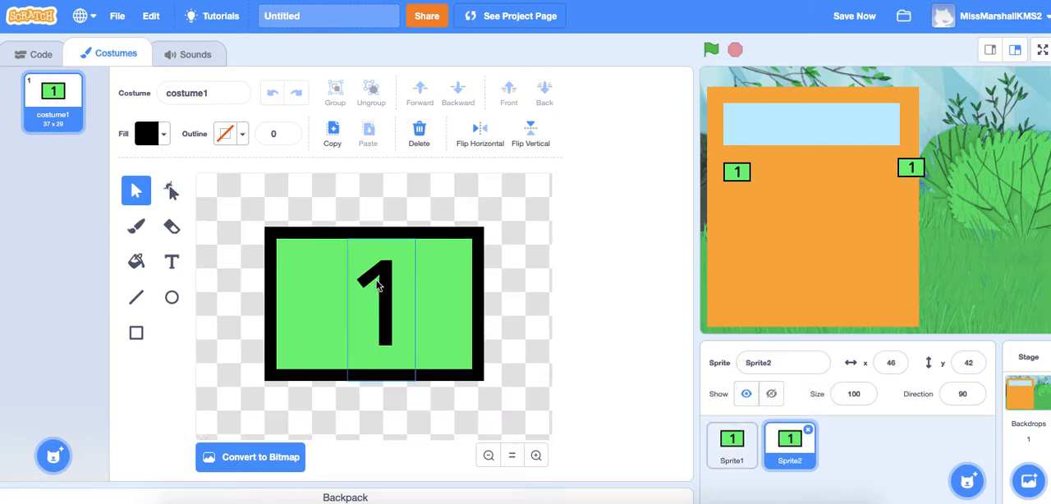
{"action": "left_click", "coordinate": [172, 261]}
{"action": "left_click", "coordinate": [384, 301]}
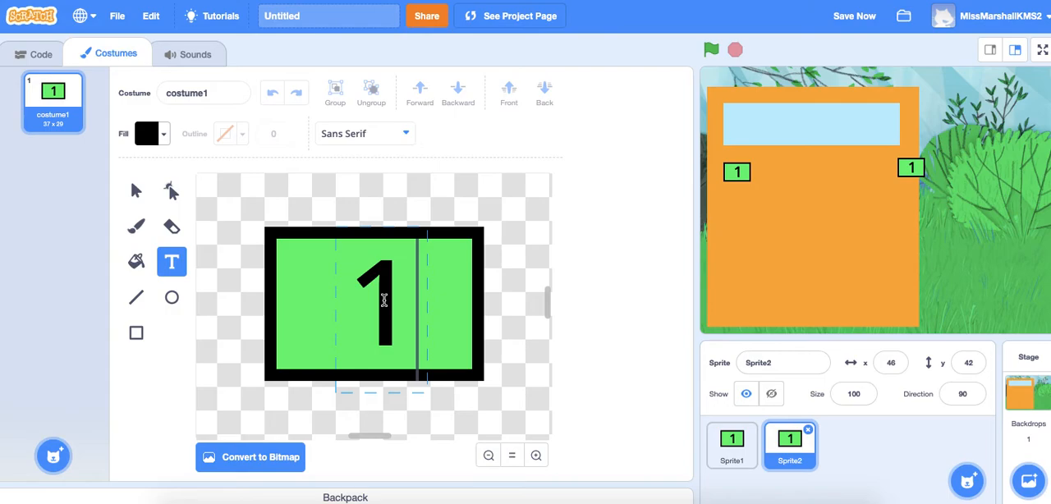
{"action": "key", "text": "BackSpace"}
{"action": "type", "text": "2"}
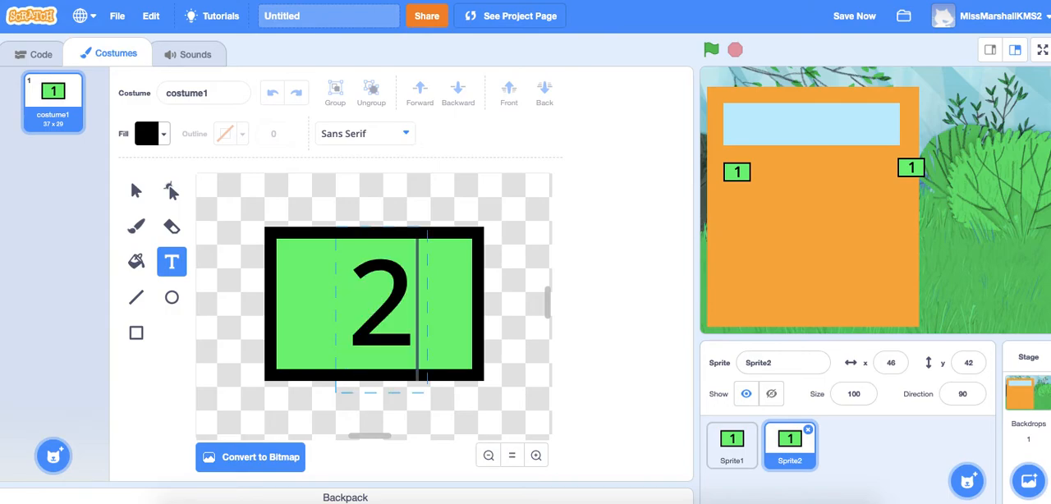
{"action": "left_click", "coordinate": [598, 307]}
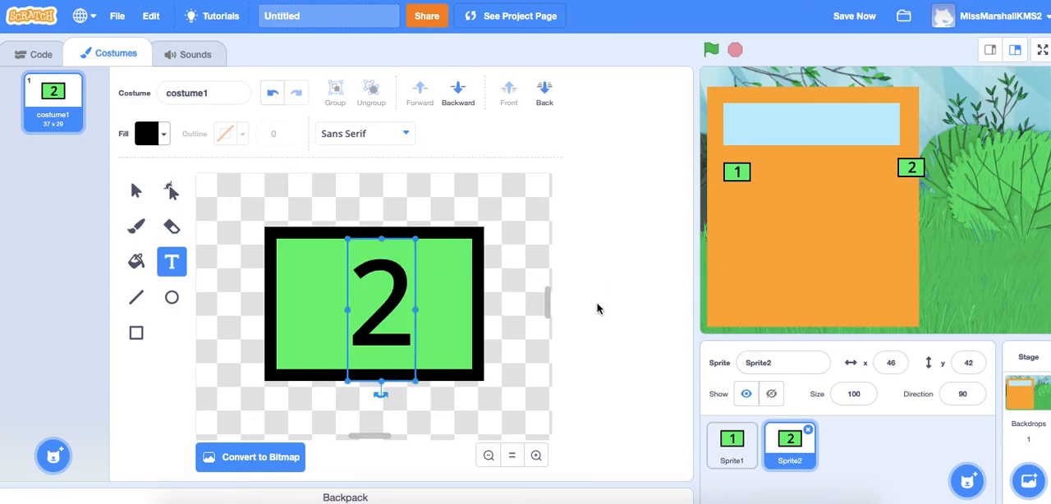
Step: Place the 2 button on the orange panel just right of the 1 button, at about x -138 and y 35
{"action": "left_click_drag", "start_coordinate": [913, 169], "coordinate": [784, 178]}
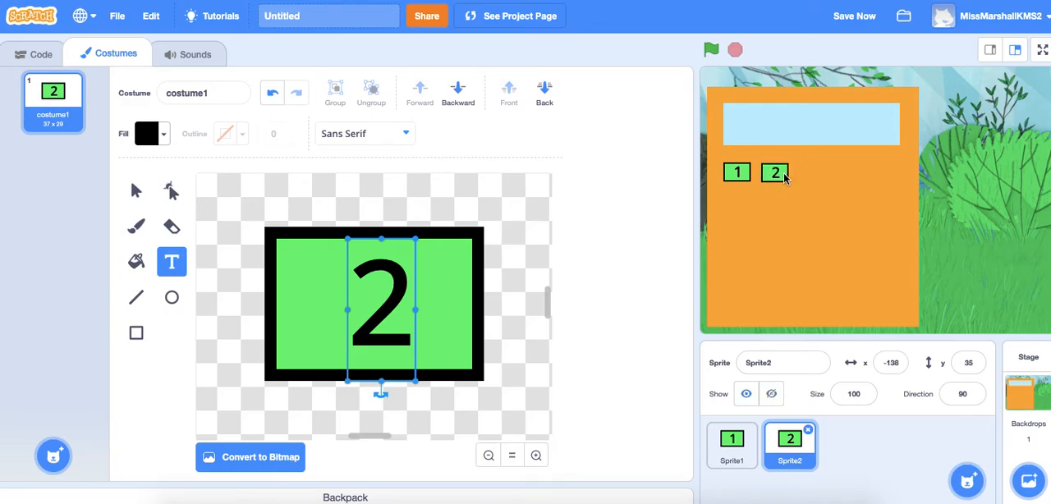
{"action": "left_click", "coordinate": [791, 451]}
{"action": "key", "text": "Up"}
{"action": "key", "text": "Down"}
Step: Open the stage's Forest backdrop for editing
{"action": "left_click", "coordinate": [1021, 401]}
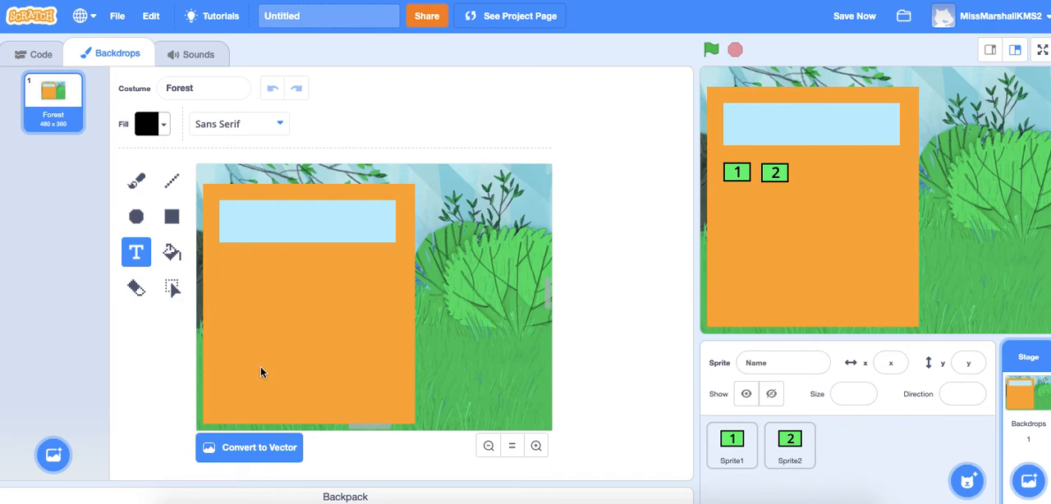